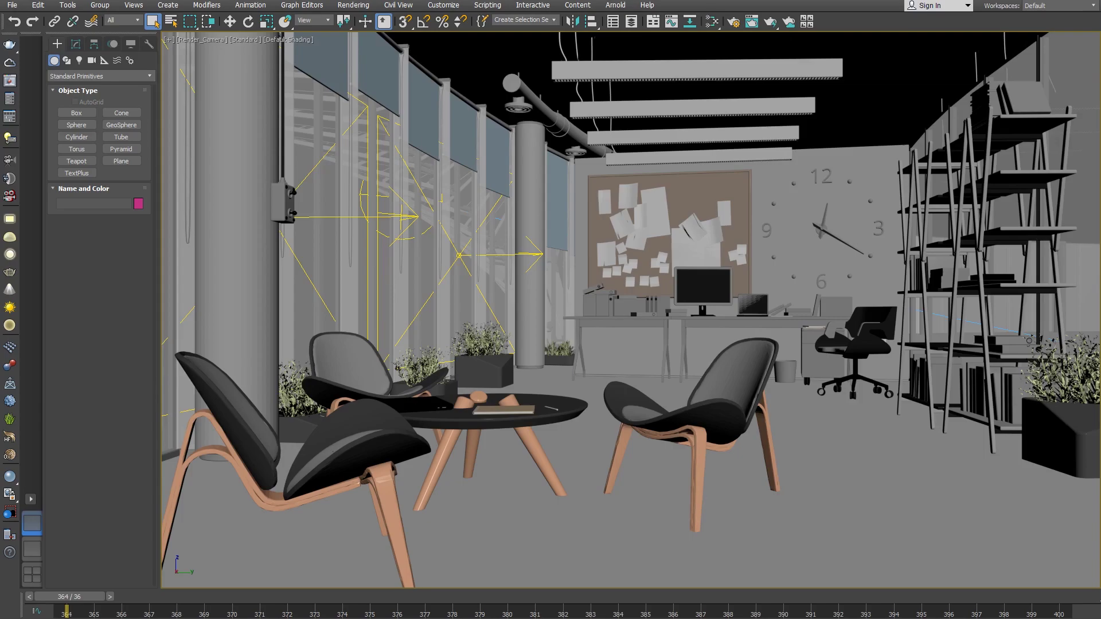
Create a new VRayMtl material node in the Slate Material Editor and place it in the view
click(711, 22)
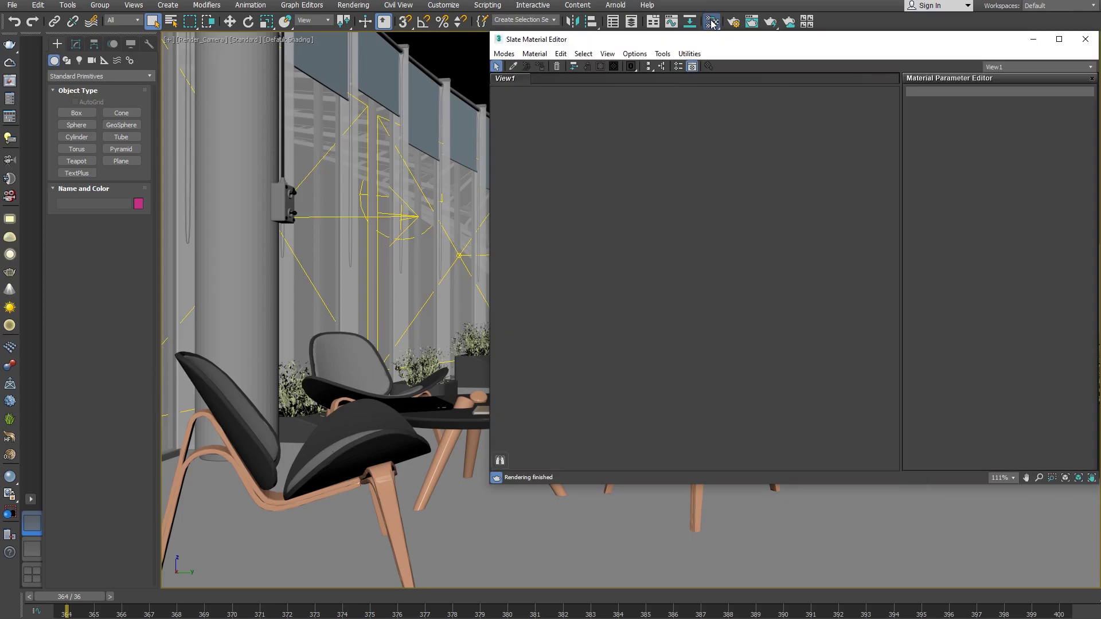
right_click(739, 113)
mouse_move(775, 116)
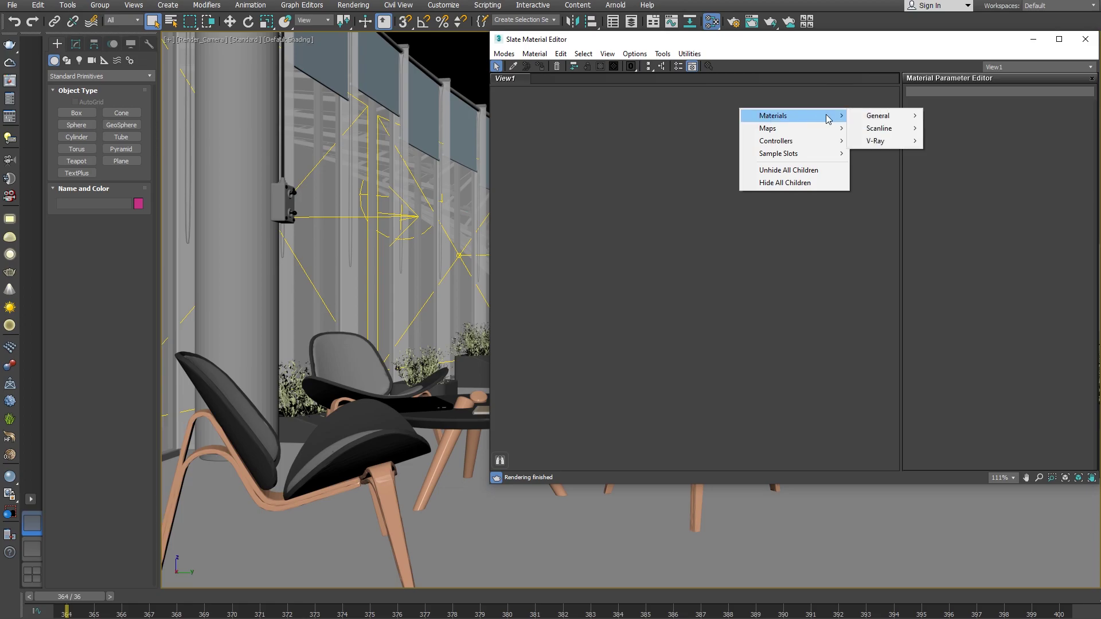
mouse_move(877, 141)
click(946, 277)
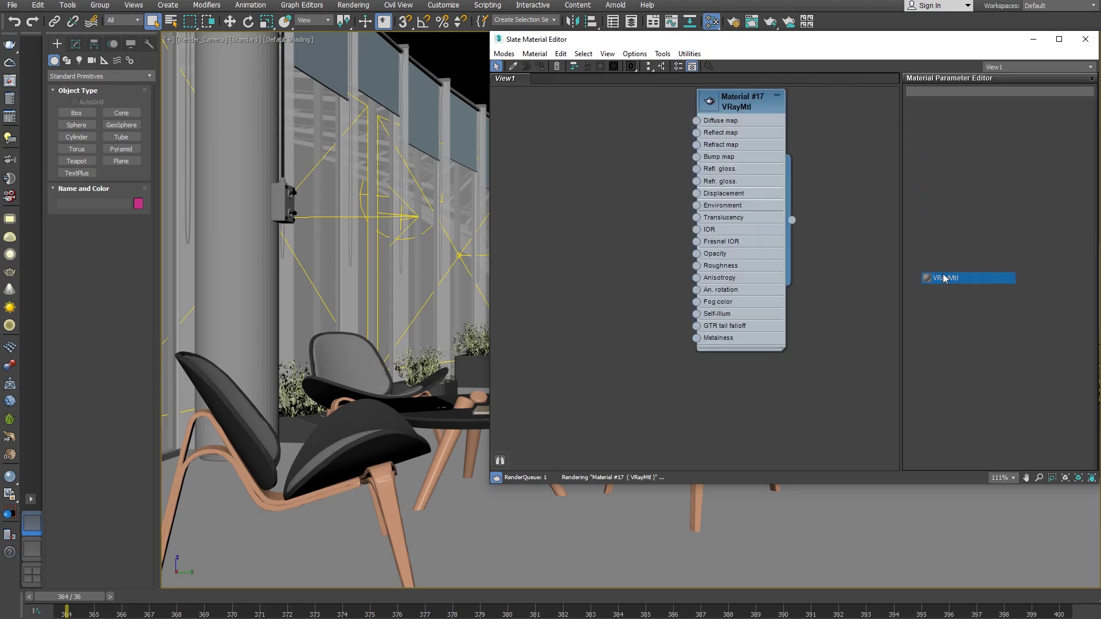
drag(752, 100, 828, 113)
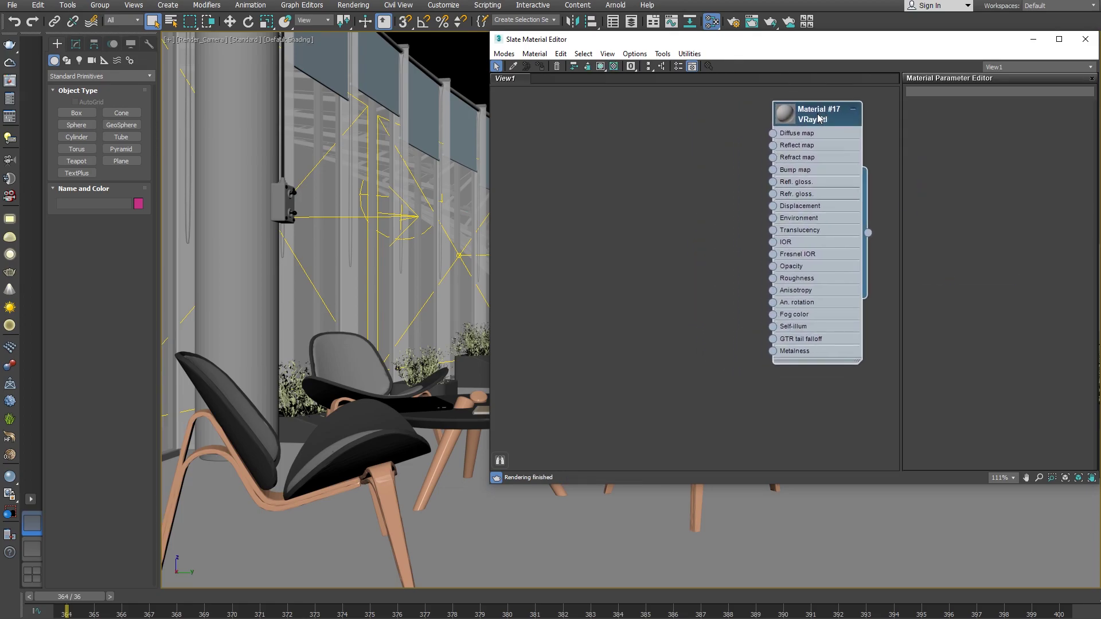
Rename the new VRayMtl material as Floor
double_click(825, 114)
drag(953, 92, 909, 91)
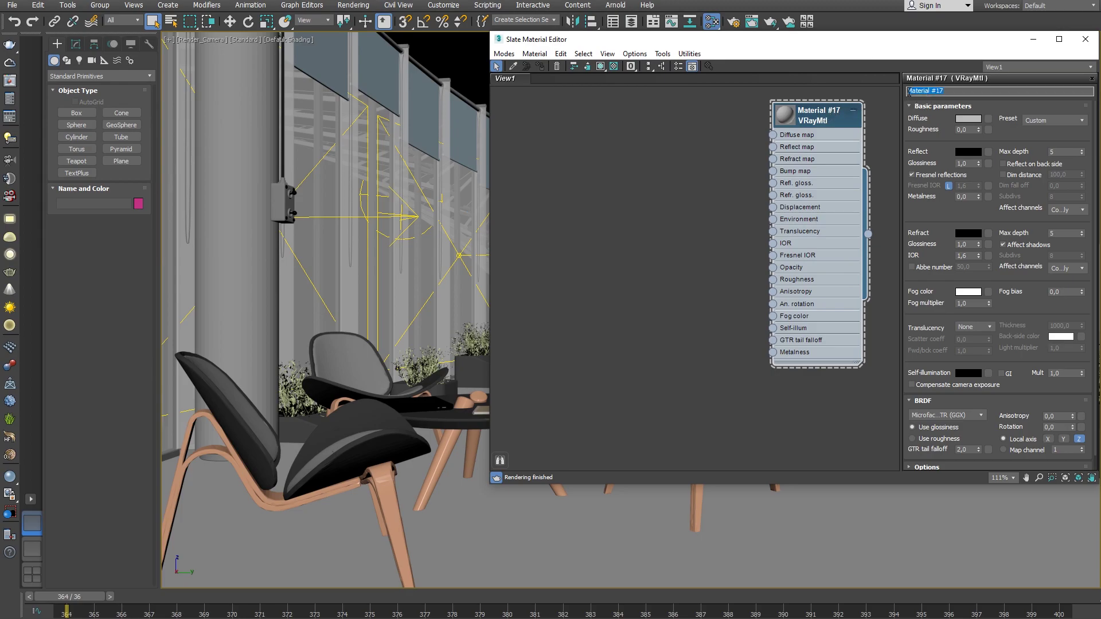
text(Floor)
Assign the Floor material to the office floor object and enable its shaded display in the viewport
click(641, 491)
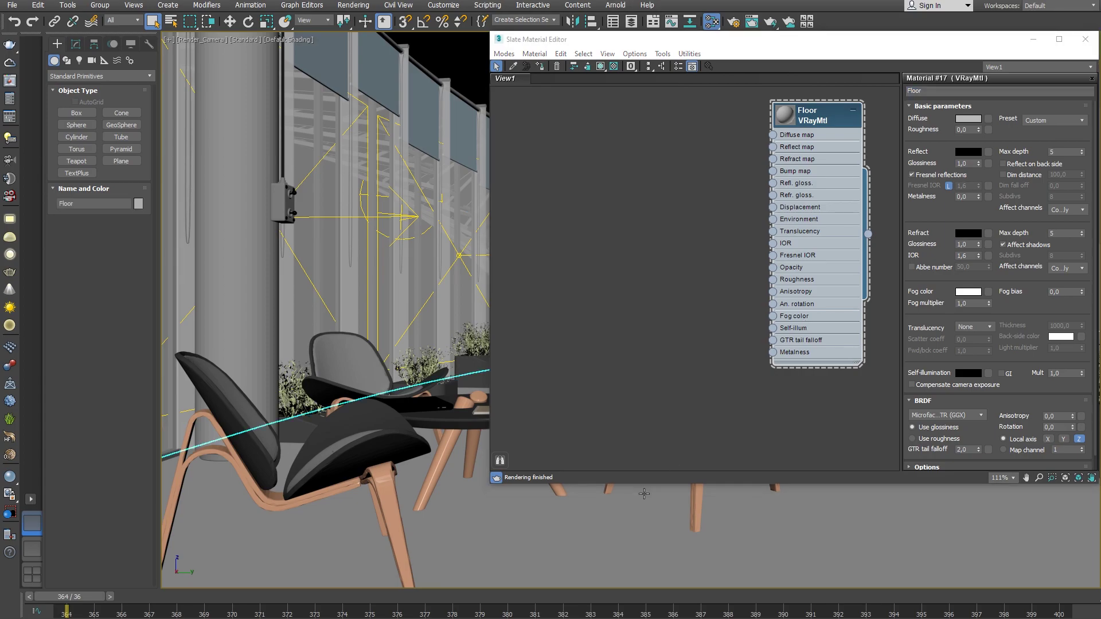
right_click(800, 122)
click(809, 138)
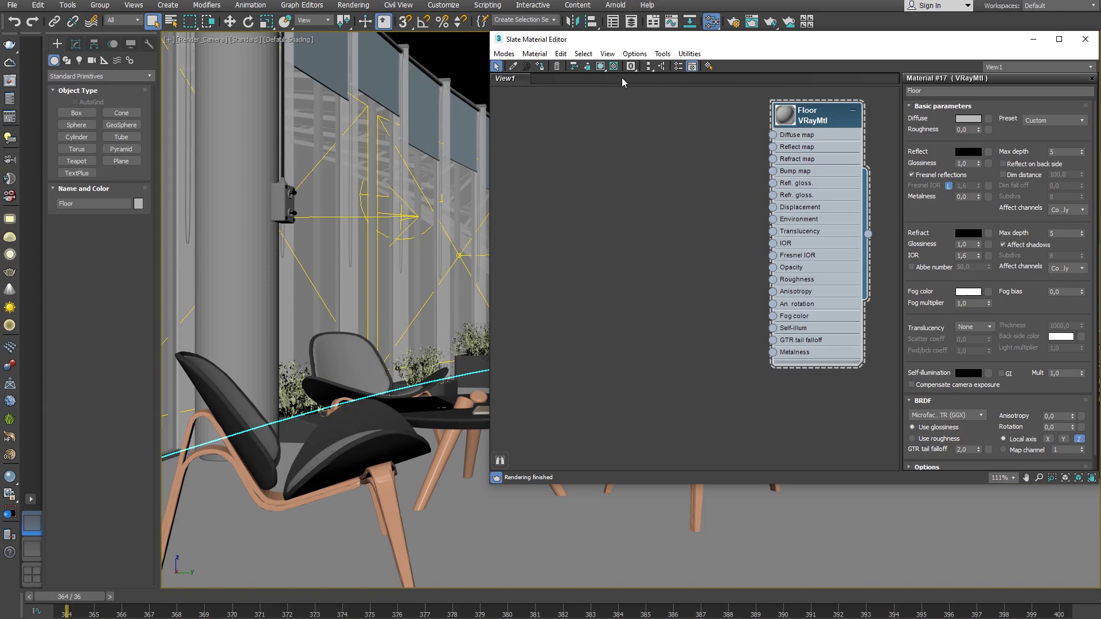
click(599, 67)
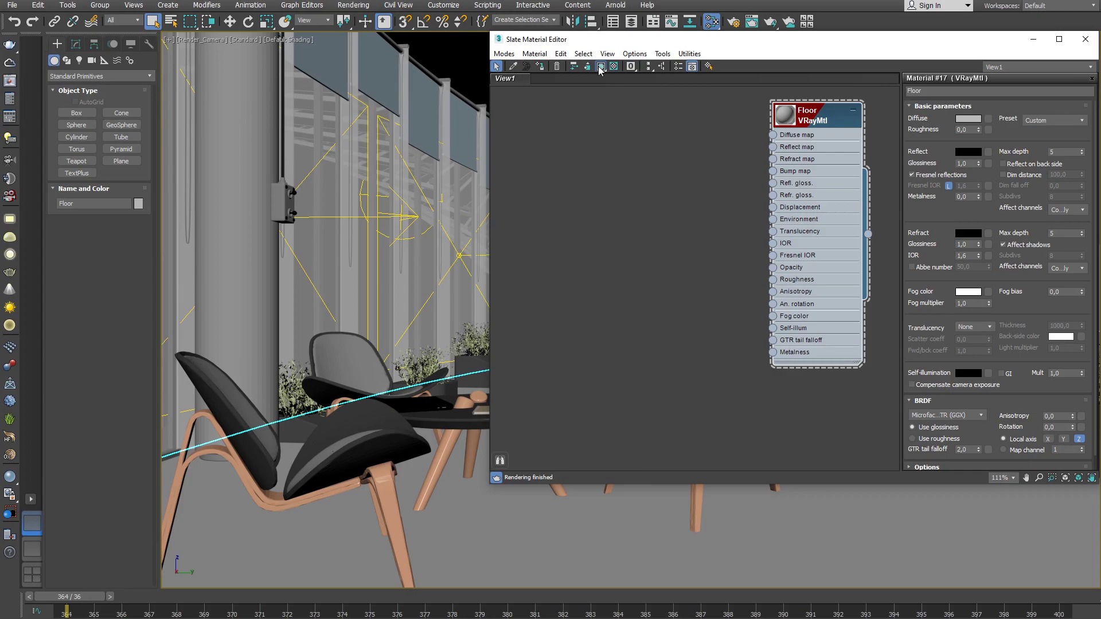
Add a VRayHDRI map node and load the brown Flooring_Parquet wood texture from the Assets folder into it
right_click(602, 110)
mouse_move(709, 135)
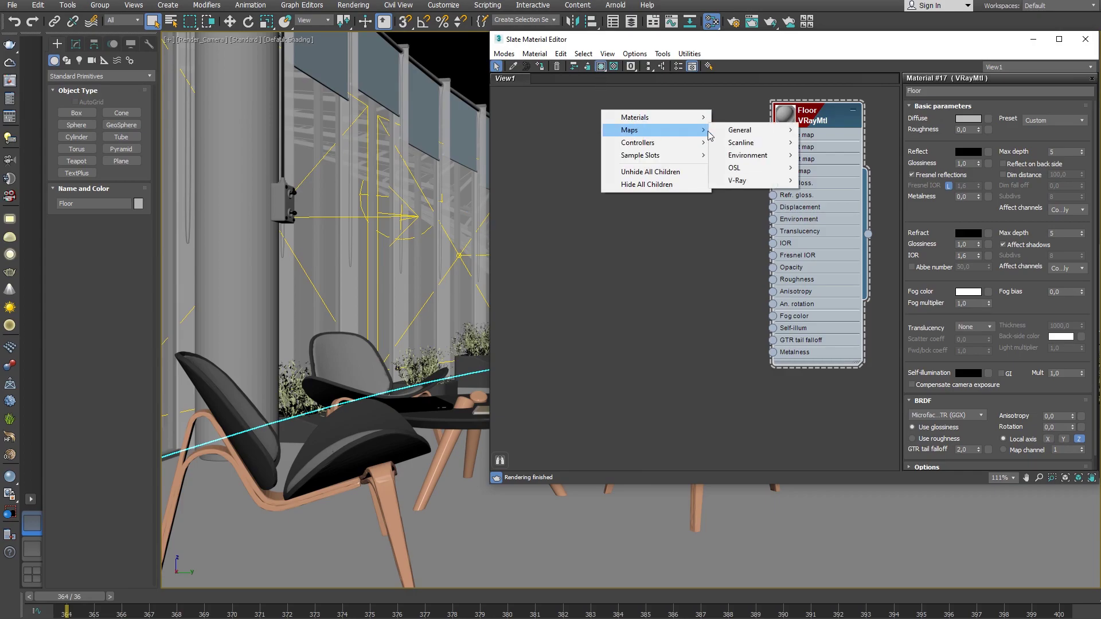
mouse_move(749, 180)
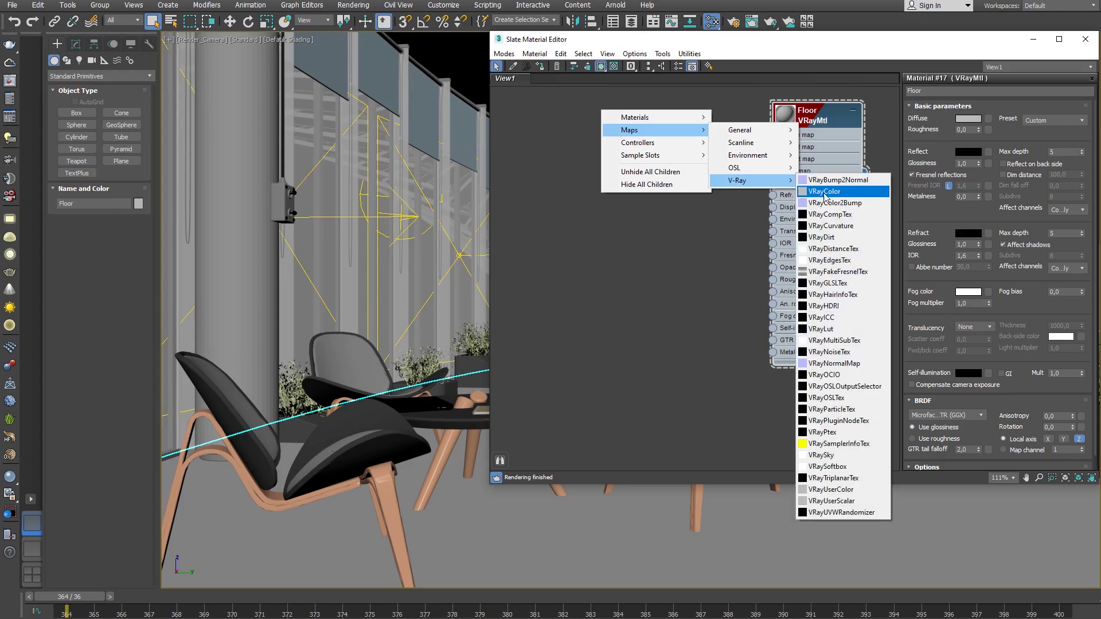
click(824, 306)
double_click(619, 118)
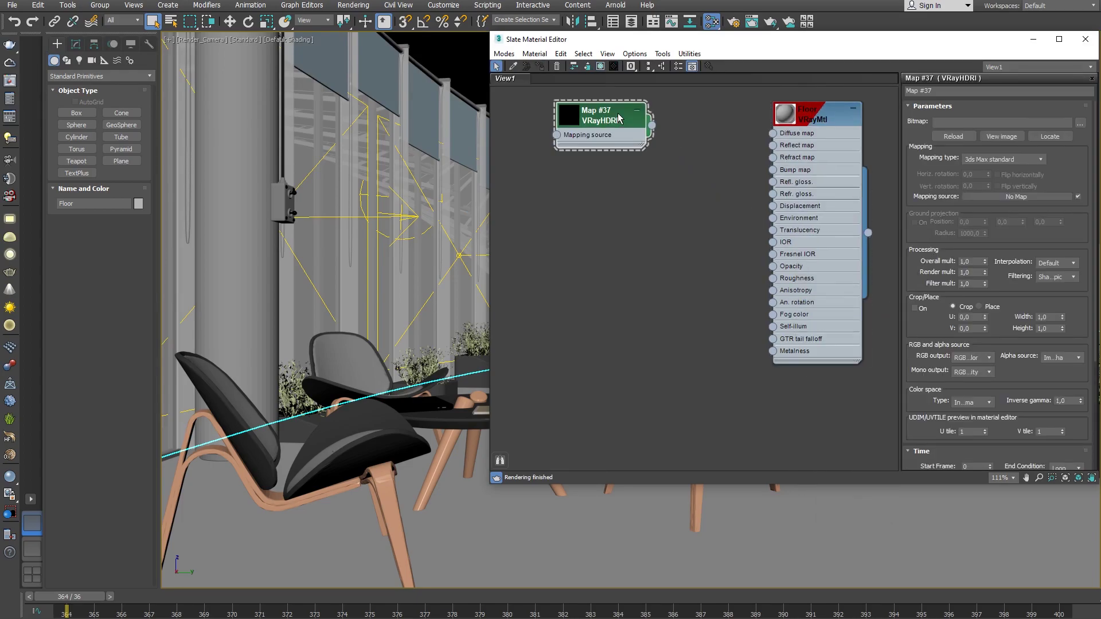
click(1078, 123)
double_click(780, 136)
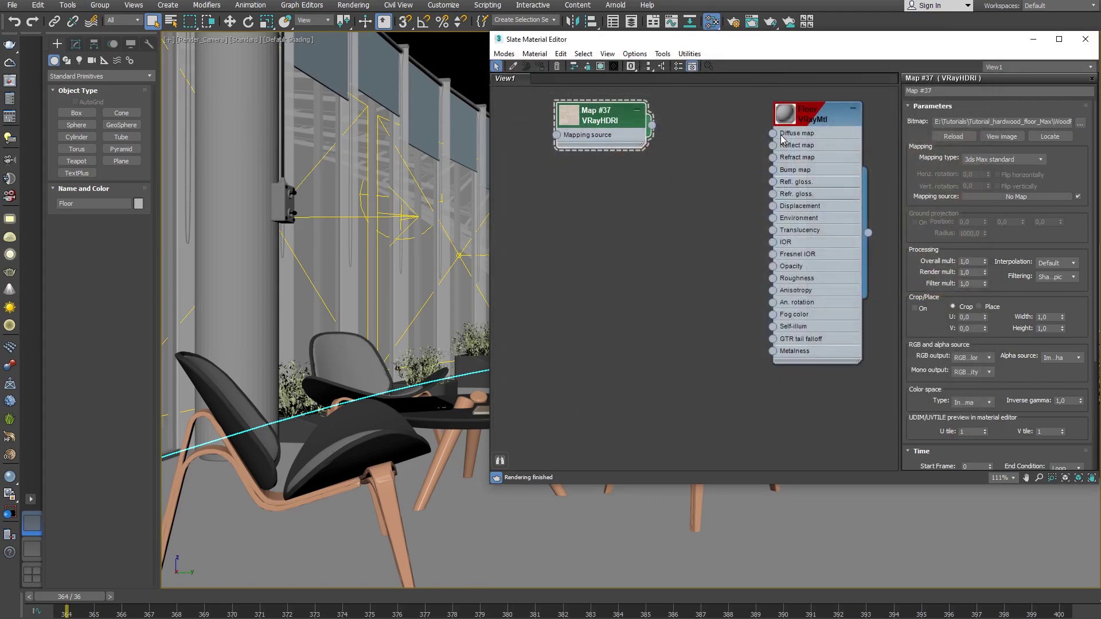
Set the wood texture's color space type to From 3ds max and connect it to the Floor material's Diffuse map
click(989, 402)
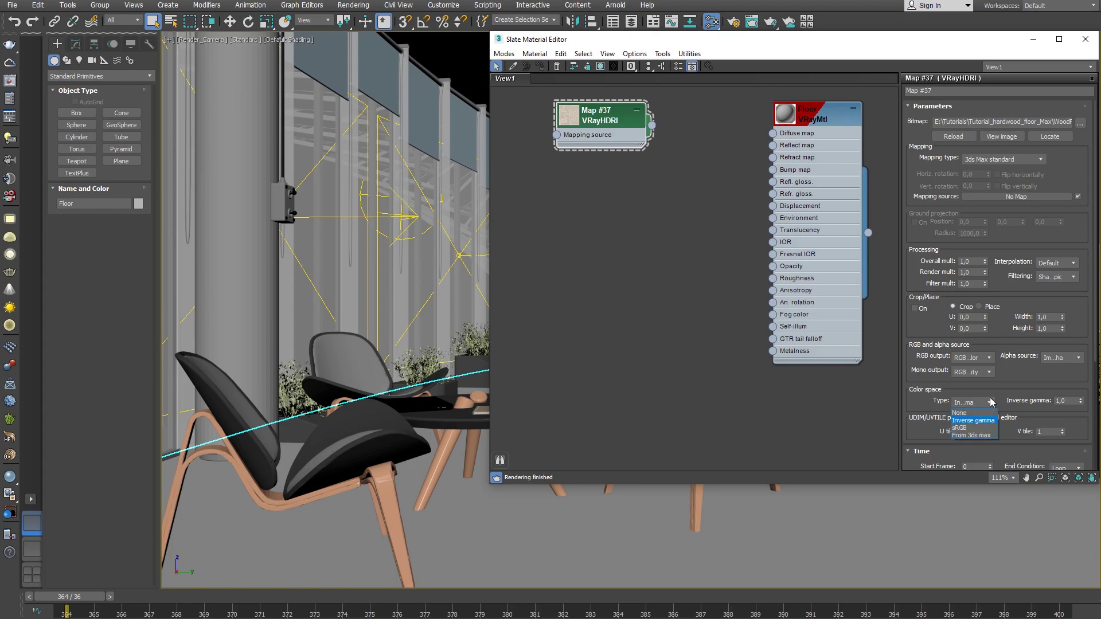
click(986, 435)
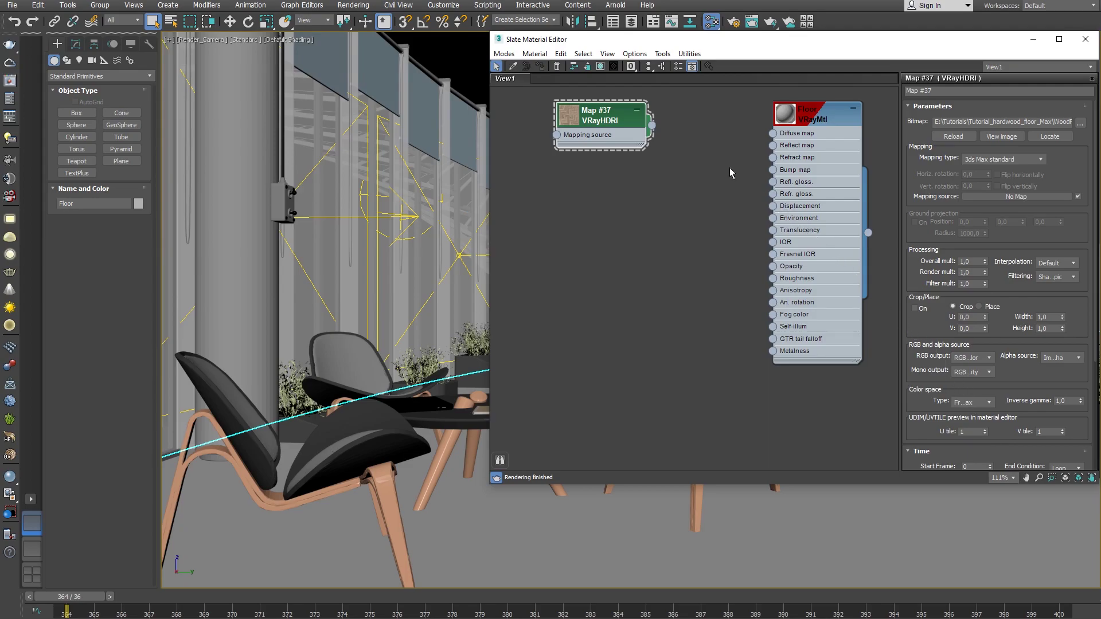
drag(654, 127, 770, 135)
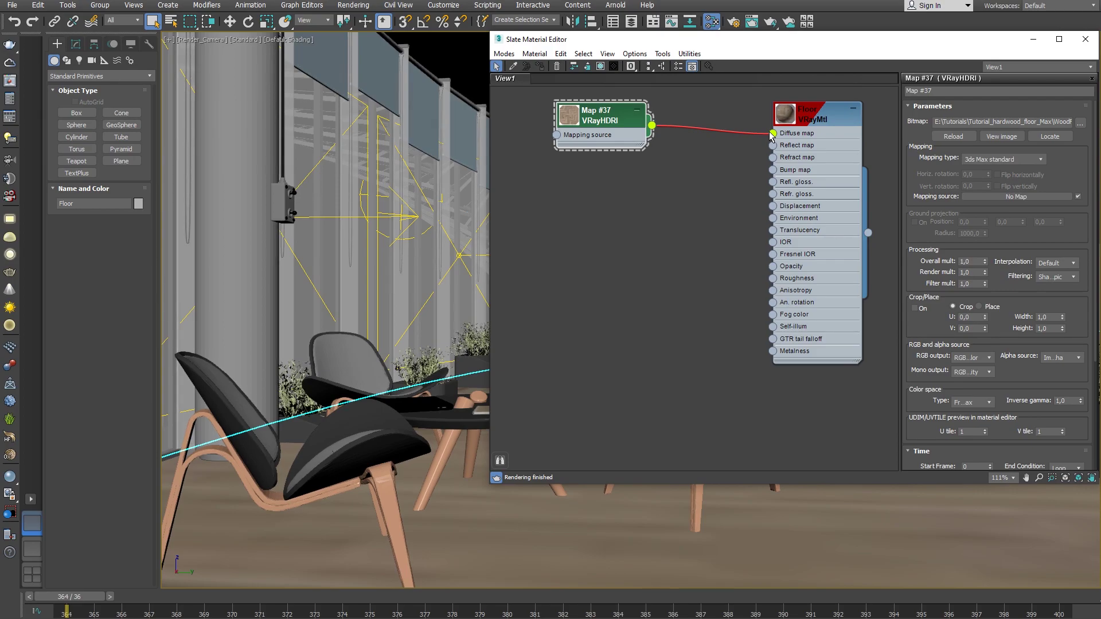
Add a UVW Map modifier to the floor object and align the planar mapping to the Y axis
click(77, 46)
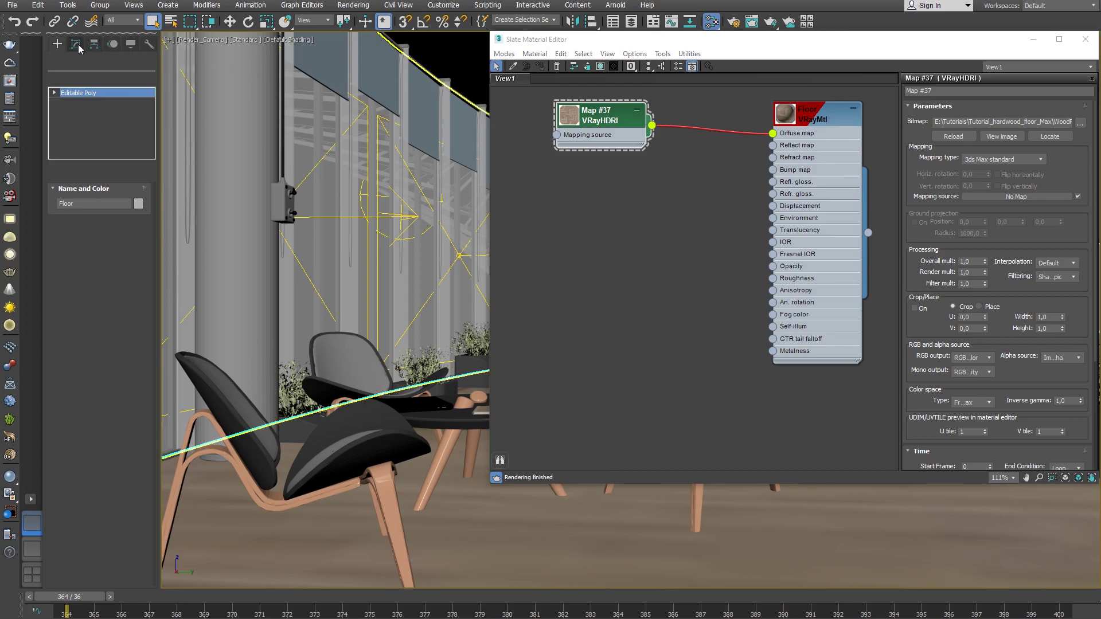
click(141, 78)
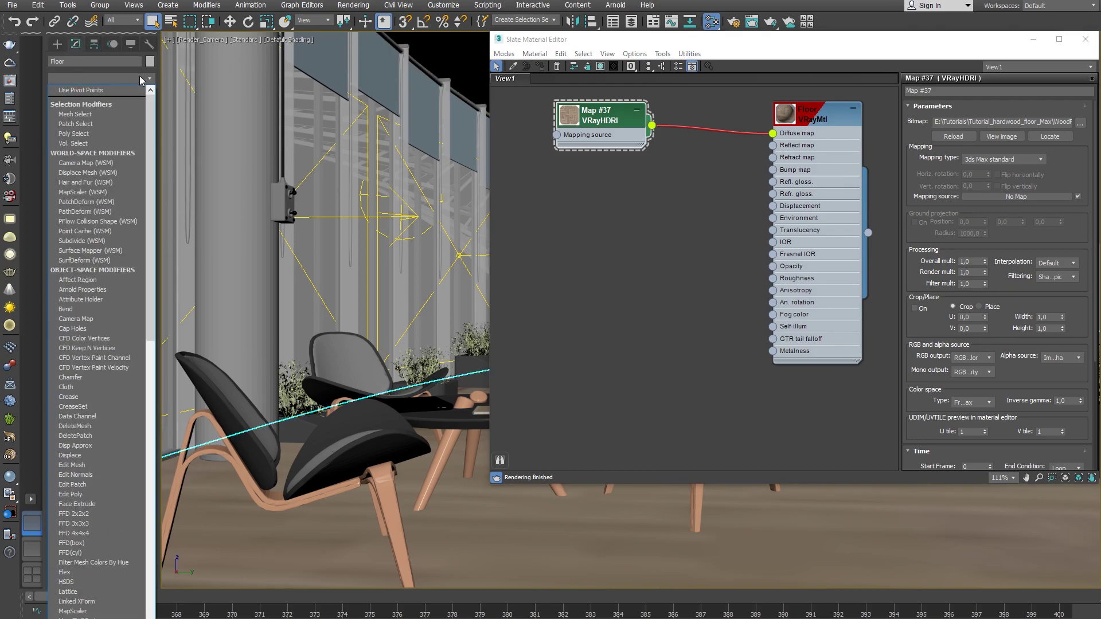
drag(150, 166, 169, 457)
click(80, 529)
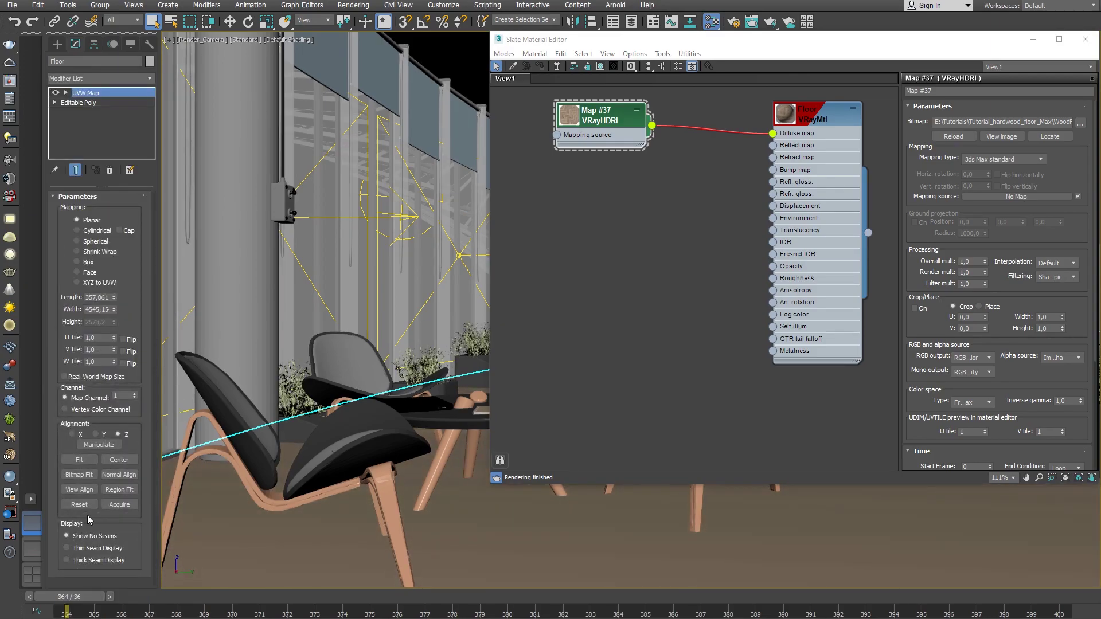
click(99, 435)
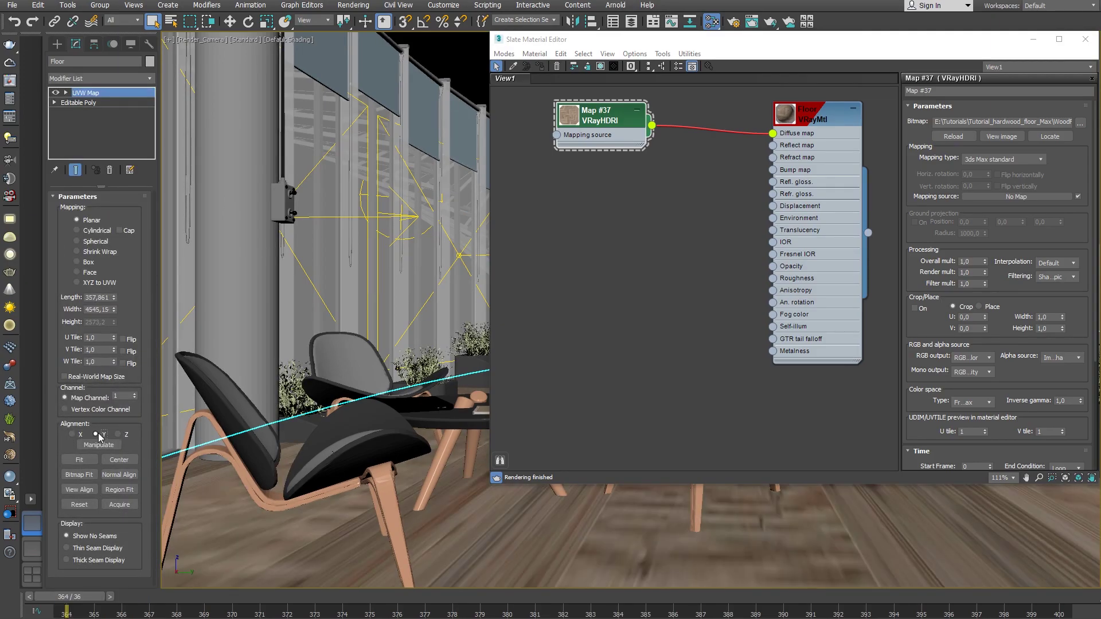
Set the floor's UVW Map length and width to 250
drag(107, 298, 90, 296)
text(250)
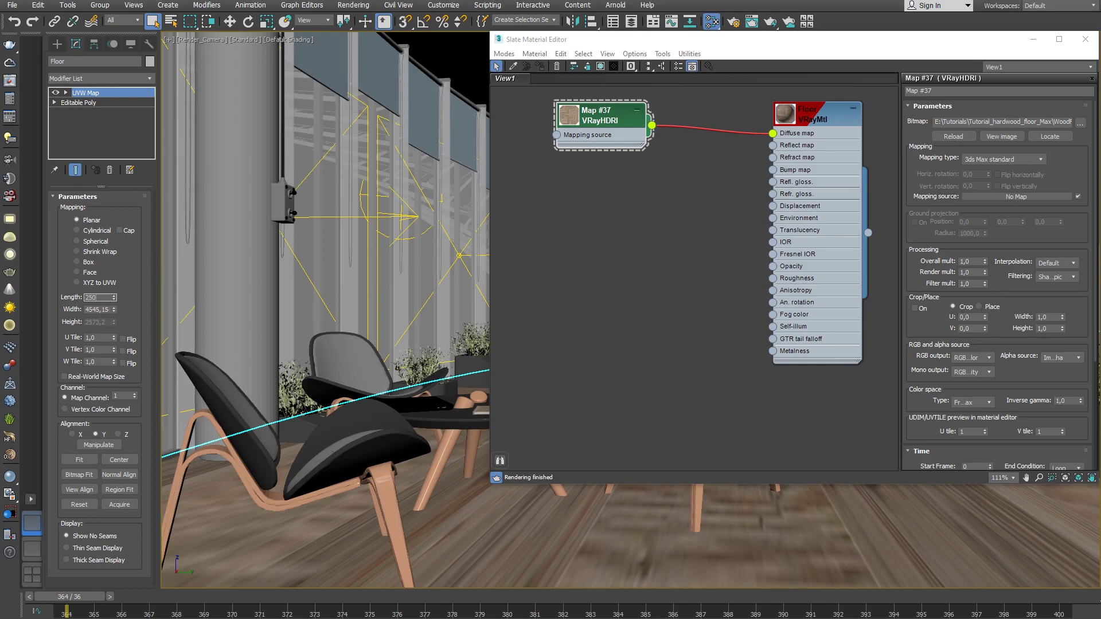
key(Tab)
text(250)
key(Return)
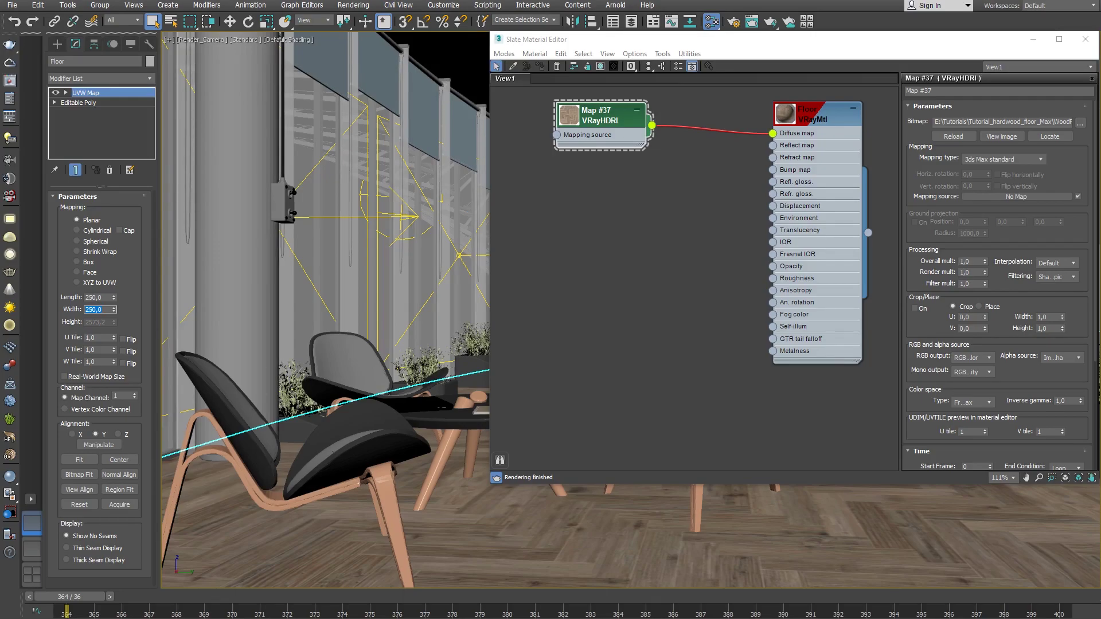
Set the floor's UVW Map length and width to 10
click(102, 297)
text(10)
key(Tab)
text(10)
key(Return)
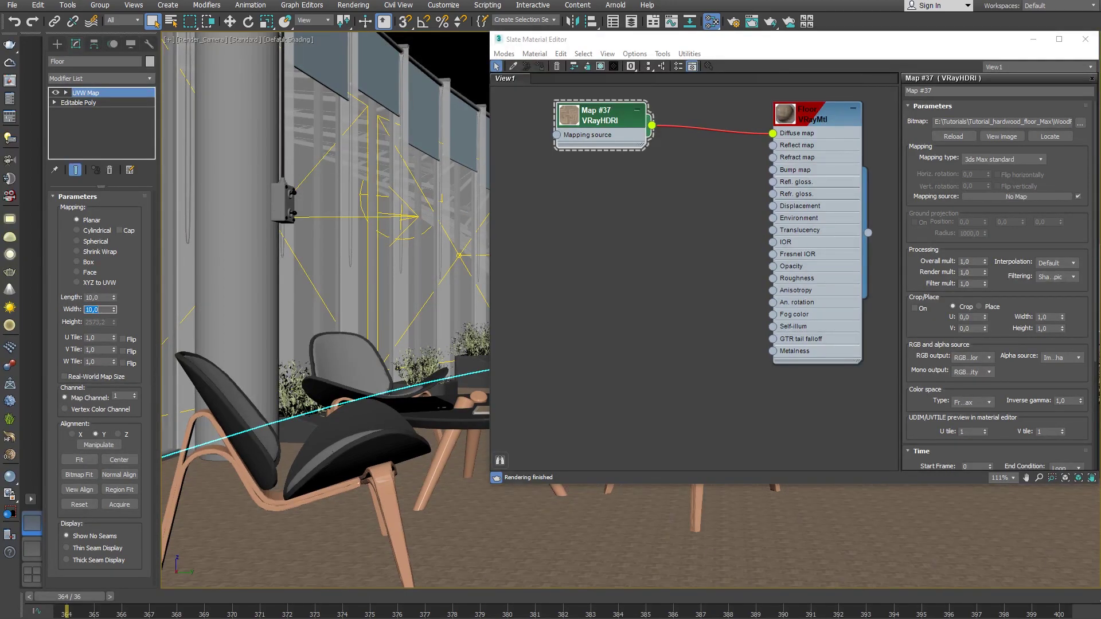
Set the floor's UVW Map length and width to 100
click(84, 297)
key(Tab)
text(100)
key(Return)
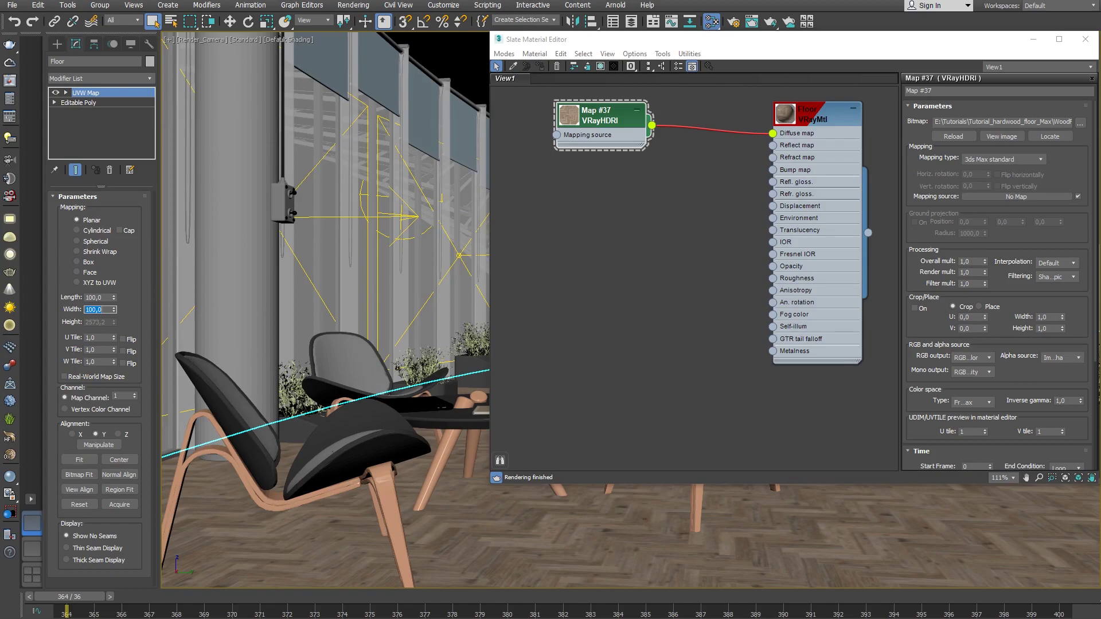
Open the V-Ray frame buffer and render the office camera view with the textured floor
right_click(460, 466)
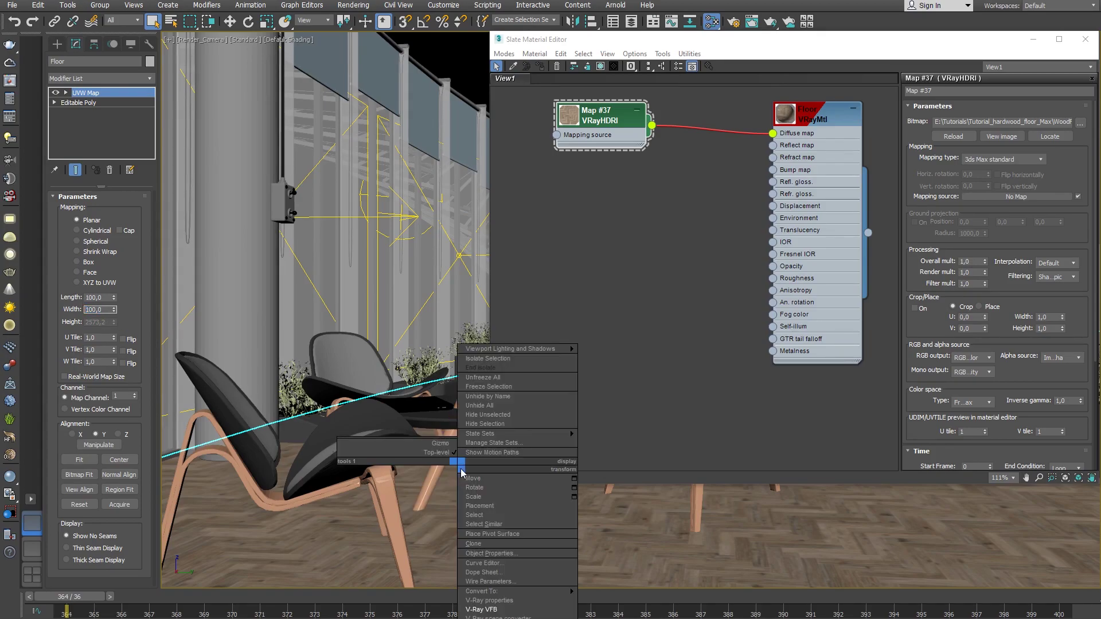
click(481, 610)
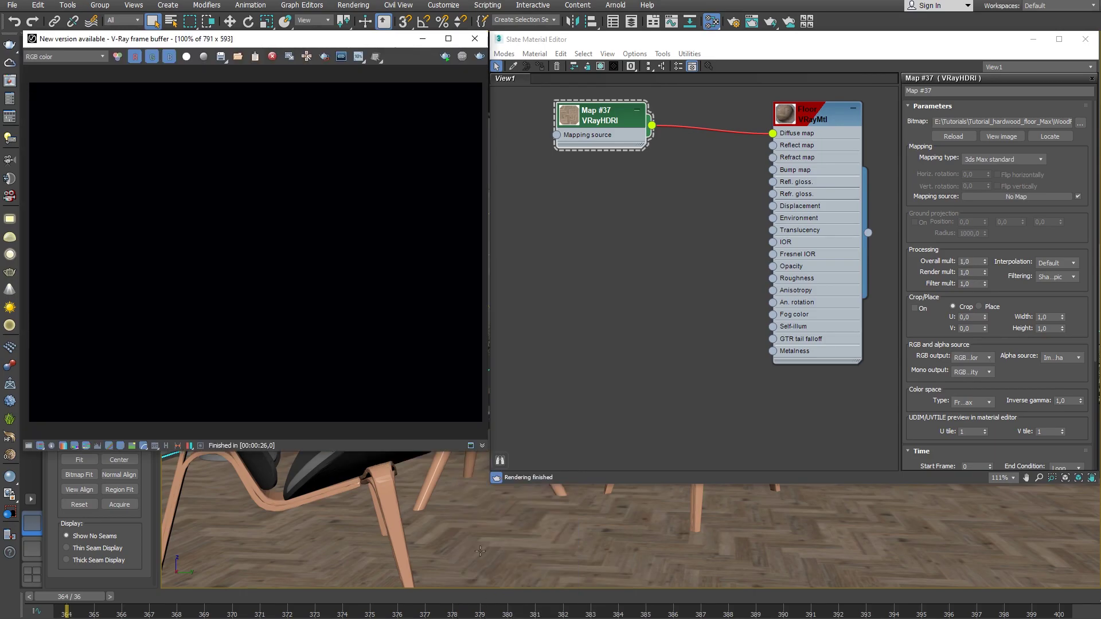
click(445, 56)
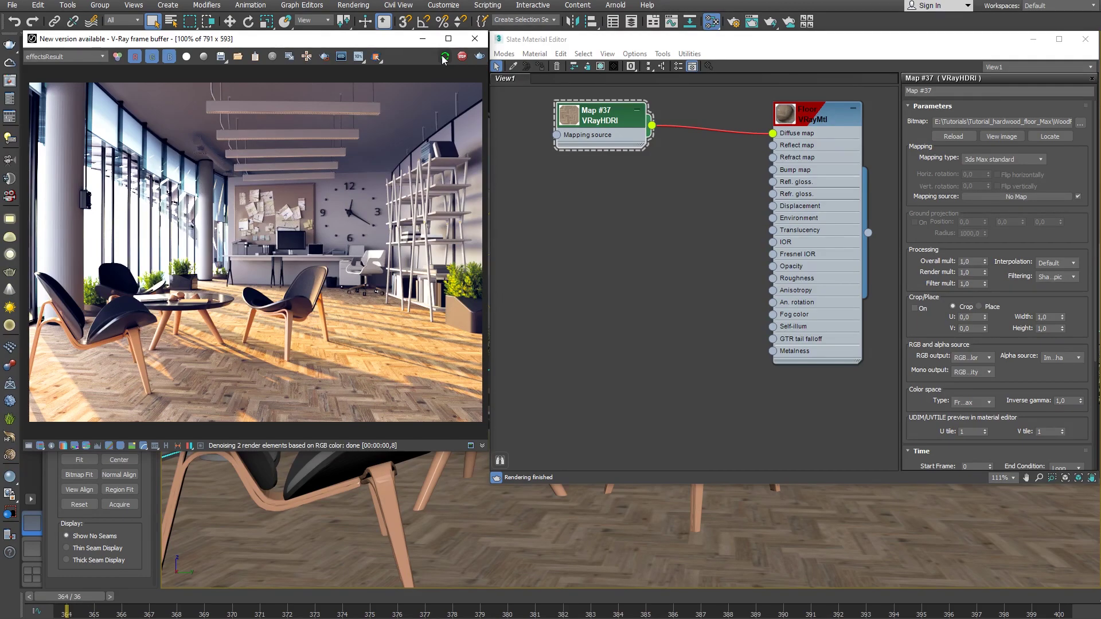
Add a second VRayHDRI map node and load the white Flooring_Parquet bump texture from the Assets folder into it
right_click(555, 221)
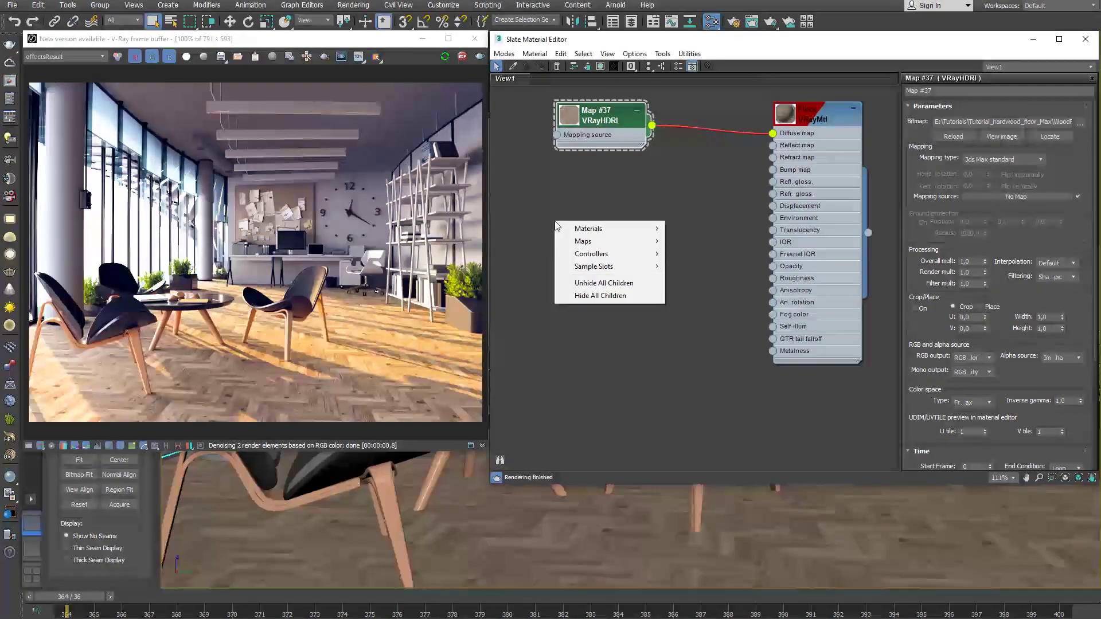
mouse_move(595, 241)
mouse_move(694, 296)
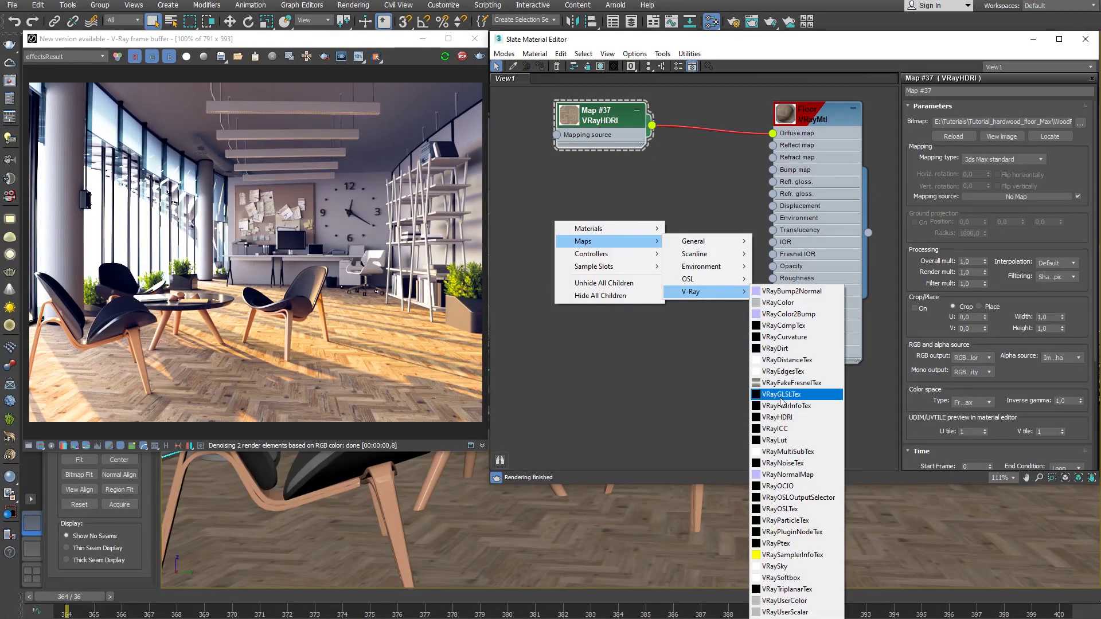
click(783, 418)
drag(570, 217, 610, 232)
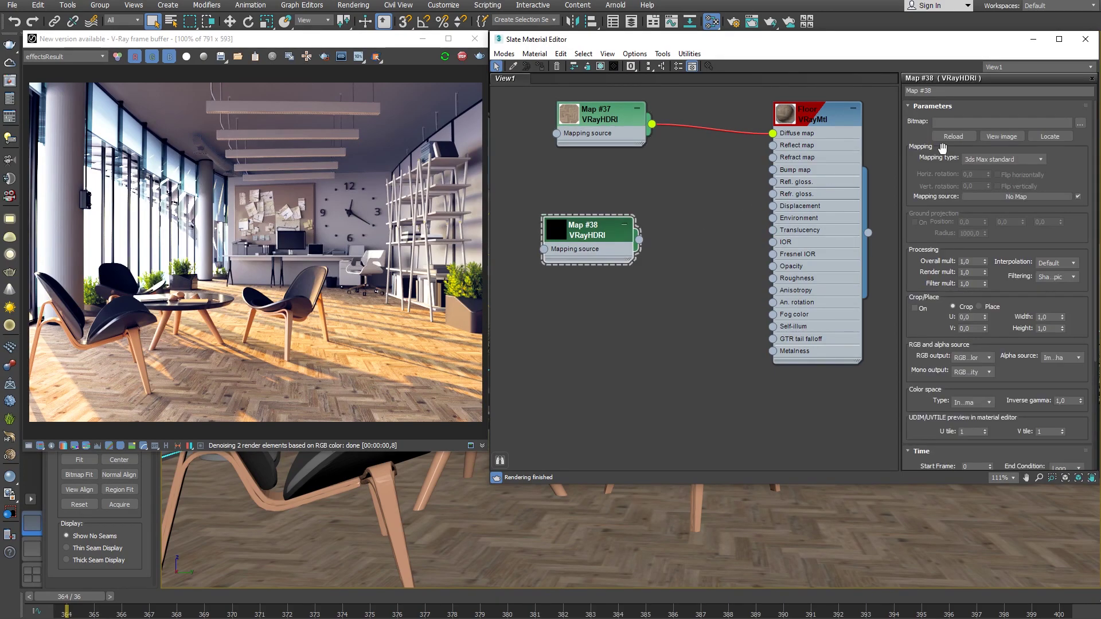
click(1080, 124)
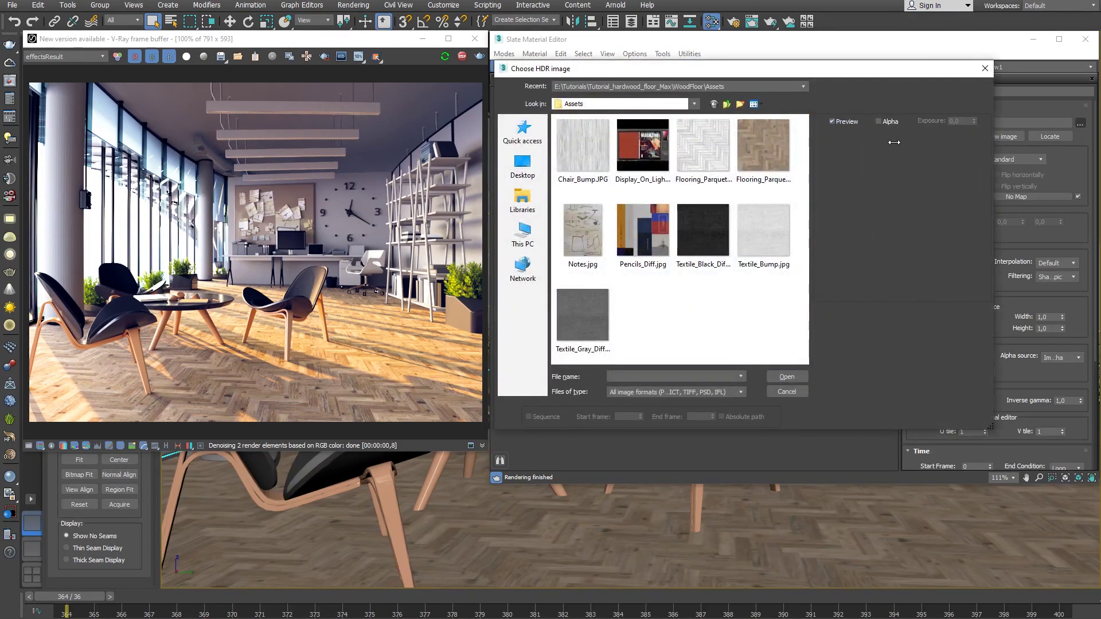
double_click(705, 140)
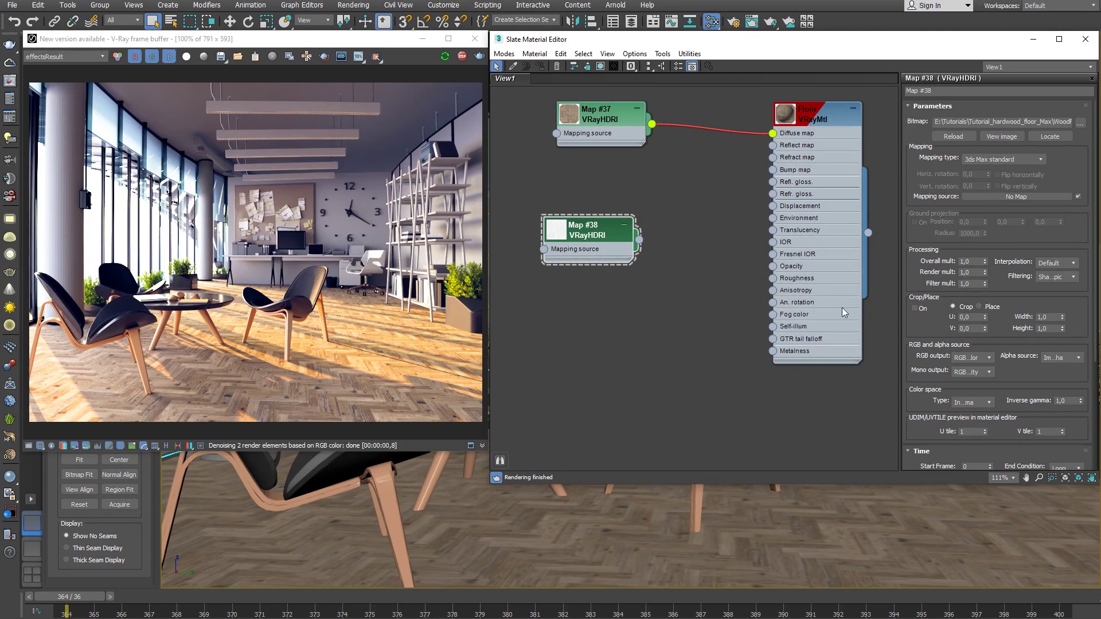
Set the bump texture's color space type to None and connect it to the Floor material's Bump map
click(971, 402)
click(968, 410)
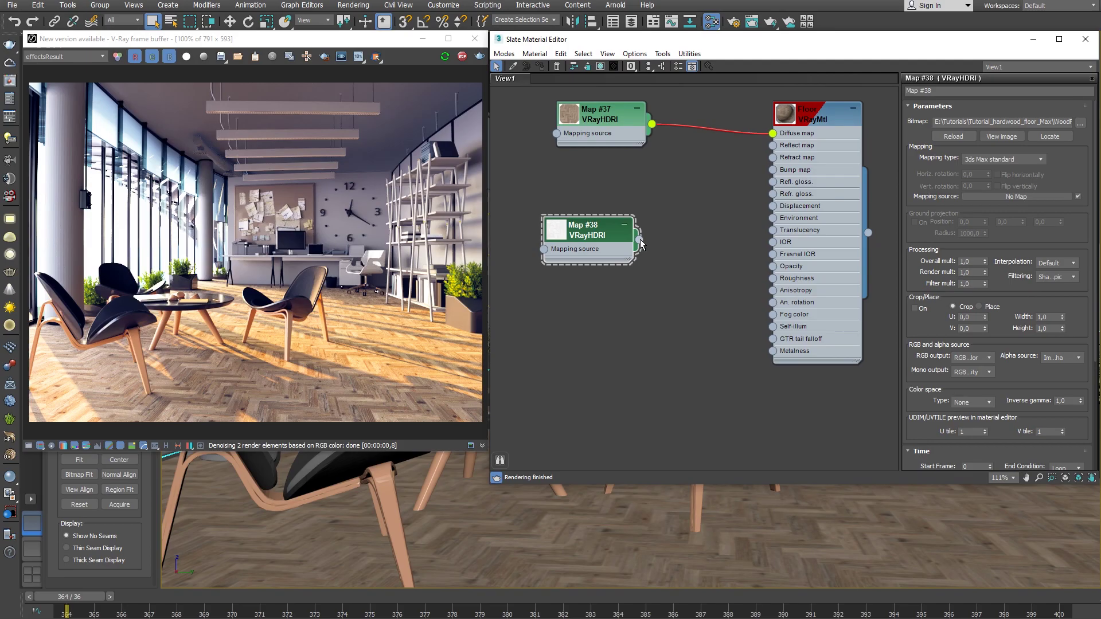
drag(640, 242, 772, 170)
Set the bump amount in the Floor material's map settings to 8
click(820, 119)
scroll(1096, 444, down, 1)
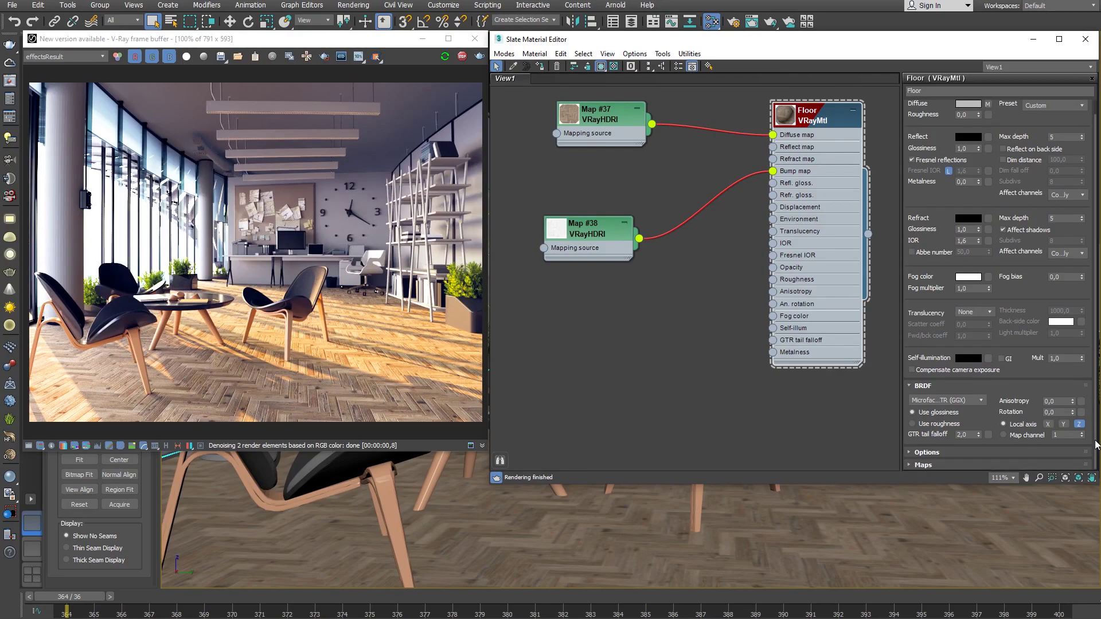
click(922, 465)
double_click(958, 327)
text(30)
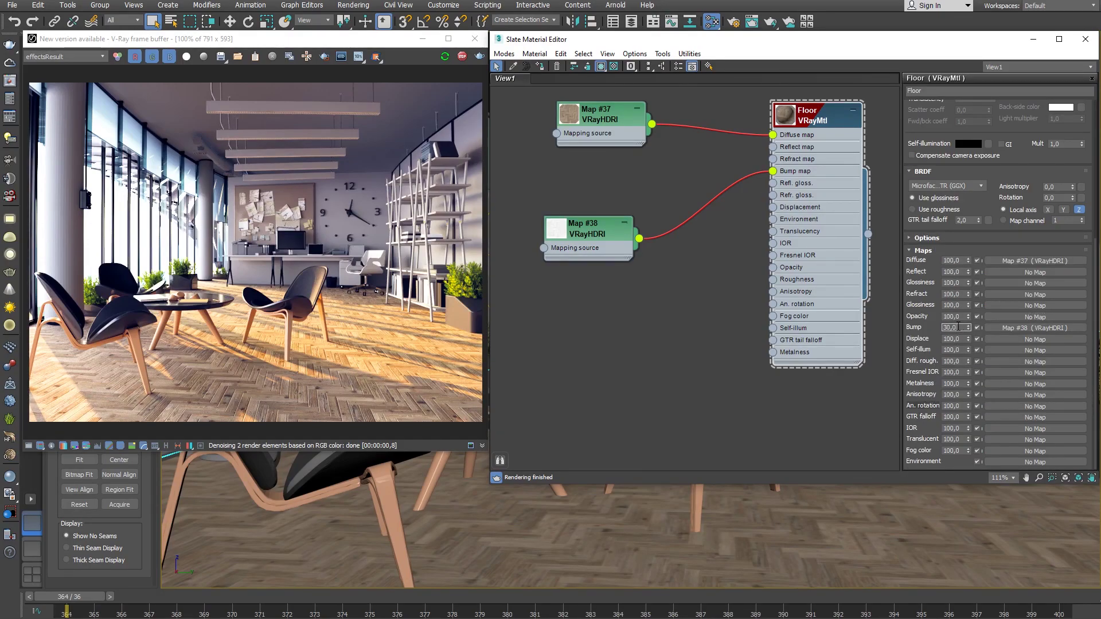
double_click(958, 327)
text(8)
key(Return)
Add an Output map node and route the bump texture through it into the Floor material's Reflect map
right_click(680, 296)
mouse_move(707, 317)
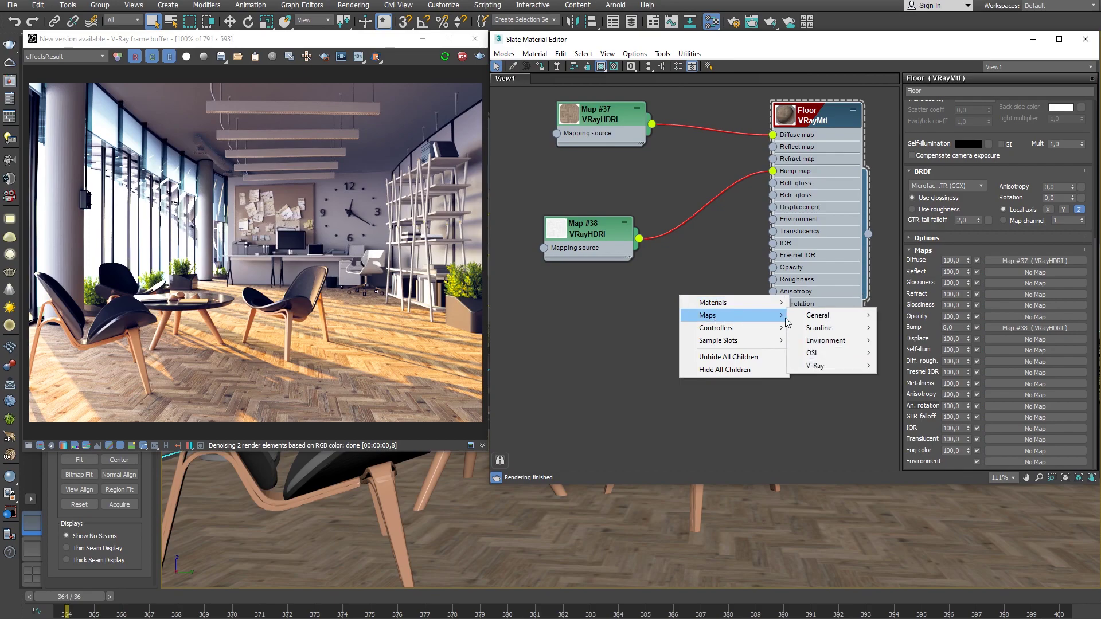
mouse_move(818, 315)
click(897, 449)
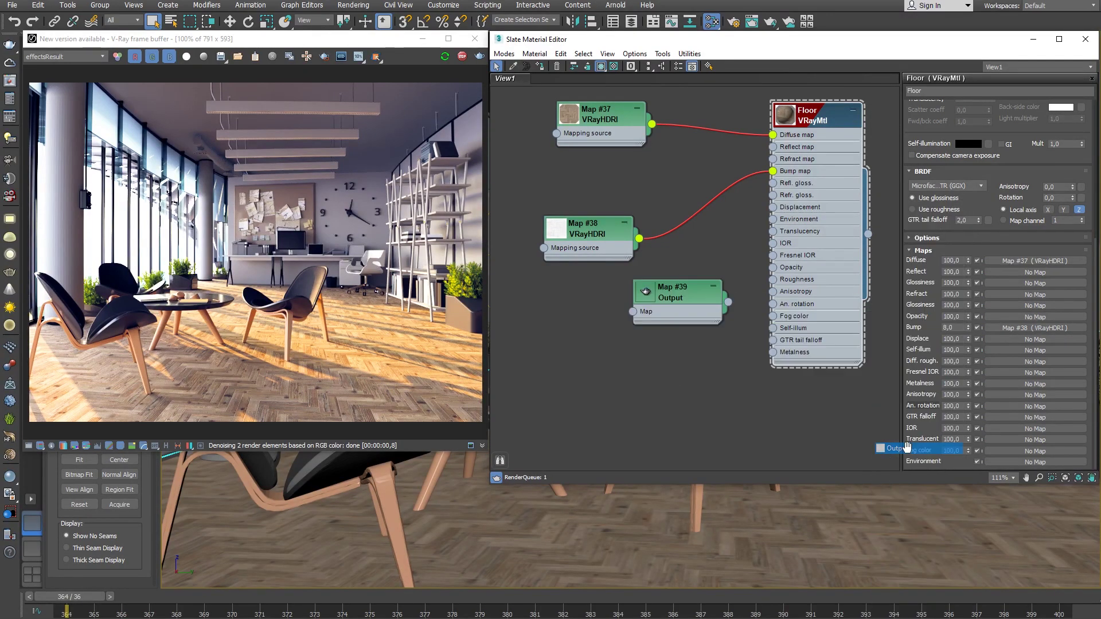
drag(638, 238, 773, 147)
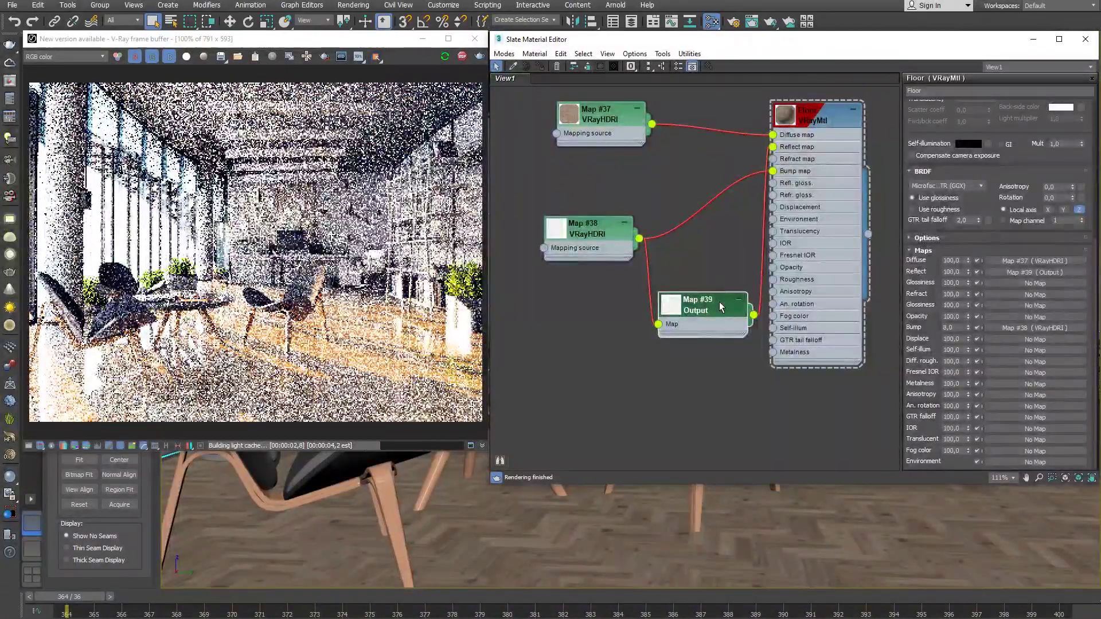
Set the Output Amount of the reflection's Output map to 0,5
double_click(719, 304)
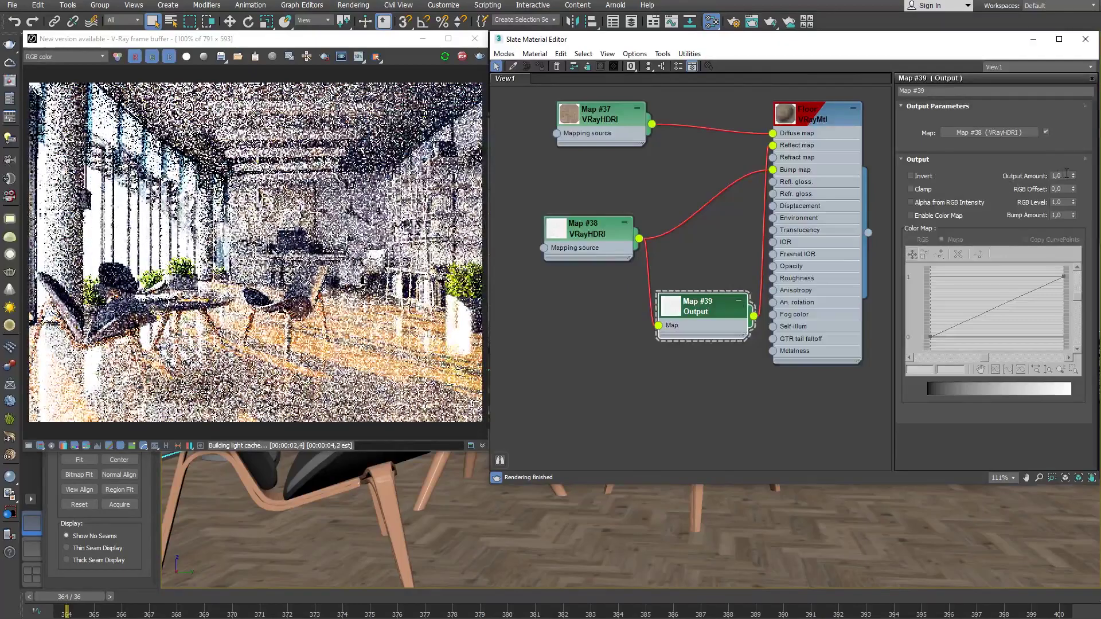
double_click(1057, 176)
text(0,5)
key(Return)
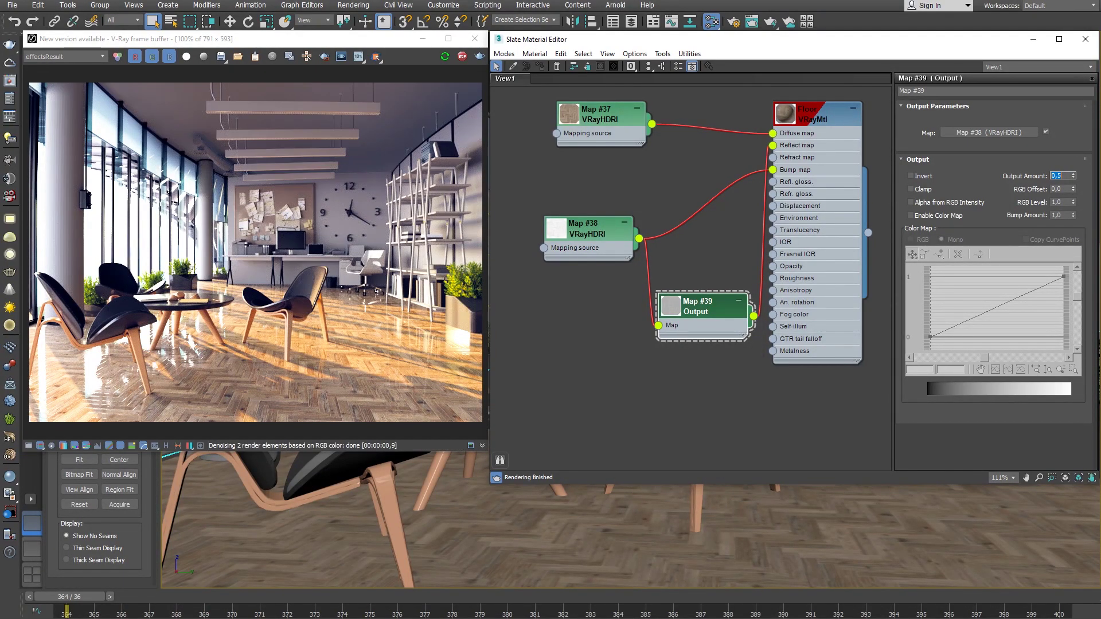
Set the Floor material's reflection glossiness to 0,7
click(833, 118)
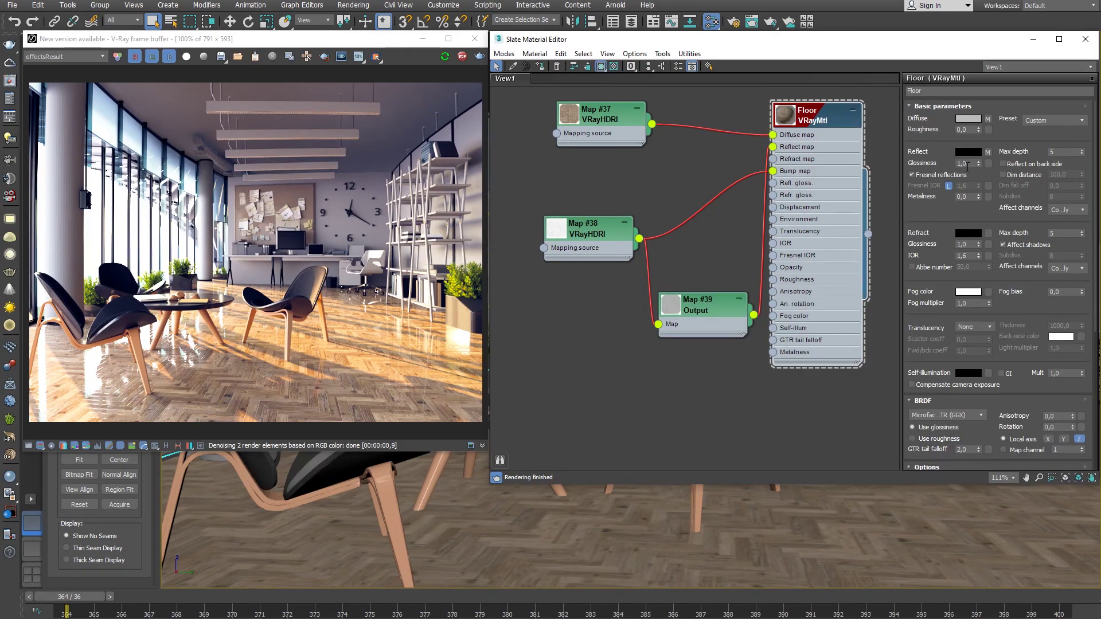
click(958, 163)
key(Return)
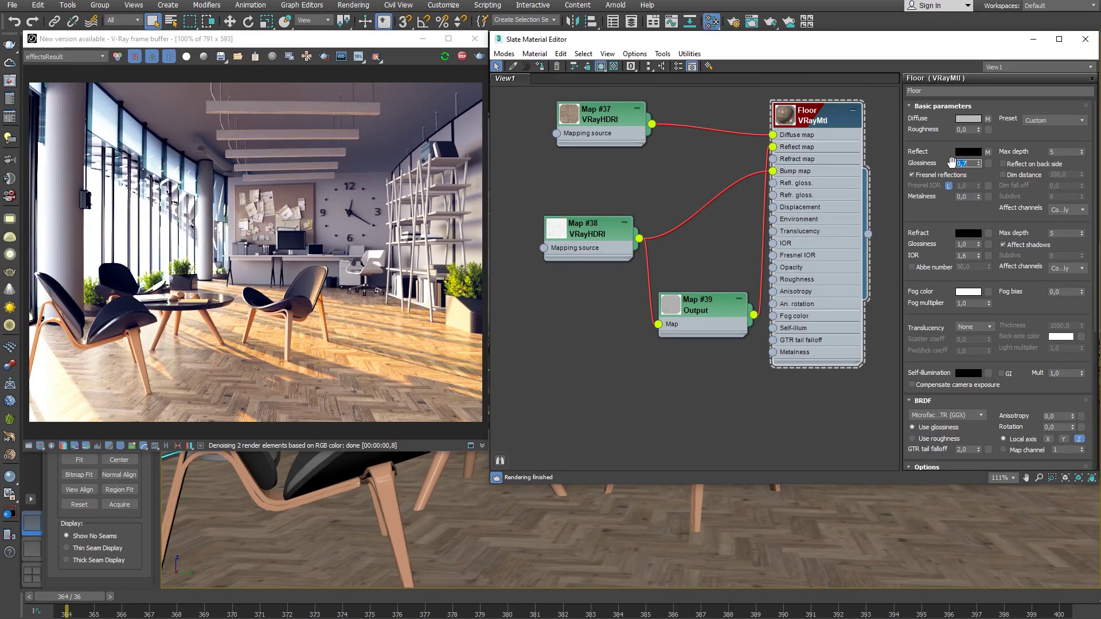
Add a second Output map node and insert it between the diffuse parquet texture and the Floor material's Diffuse map
middle_drag(733, 112, 717, 211)
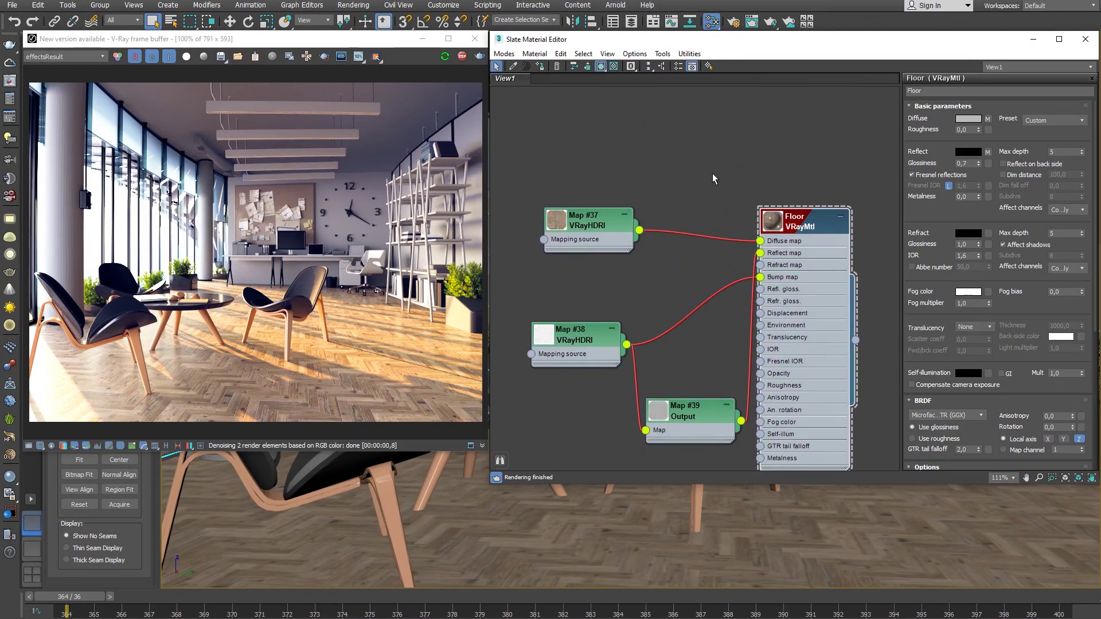
right_click(698, 124)
mouse_move(725, 143)
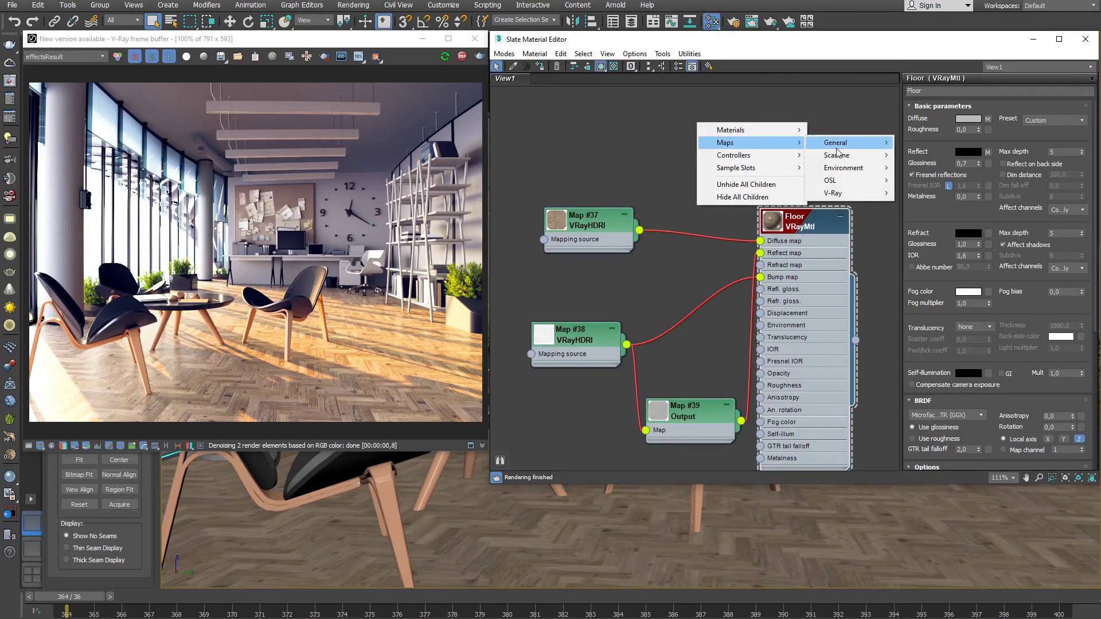
mouse_move(836, 143)
click(915, 382)
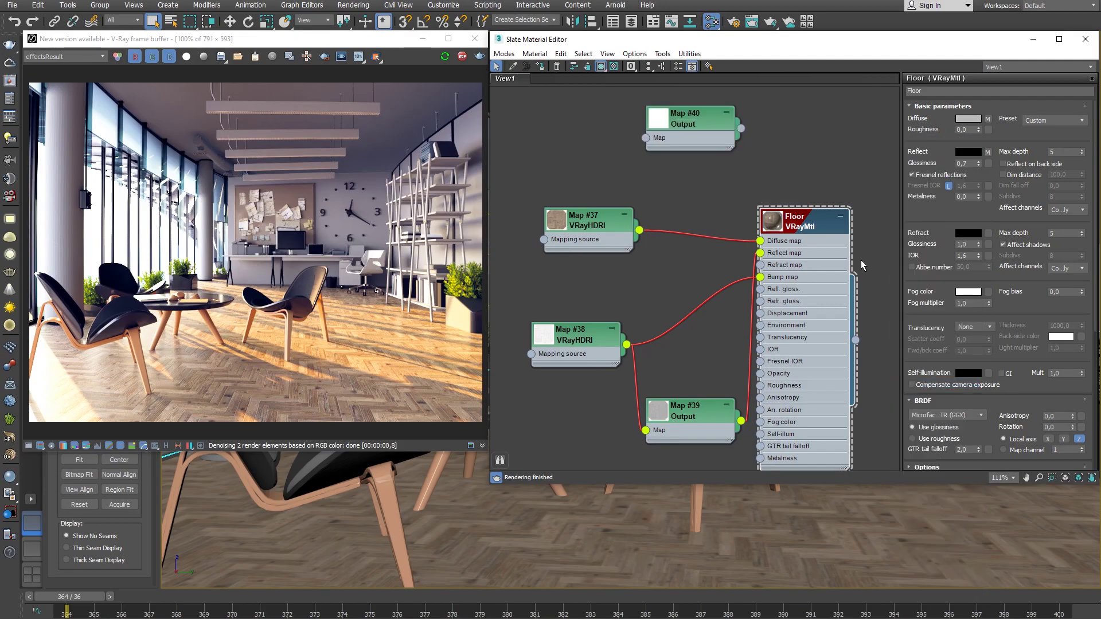
drag(638, 229, 658, 151)
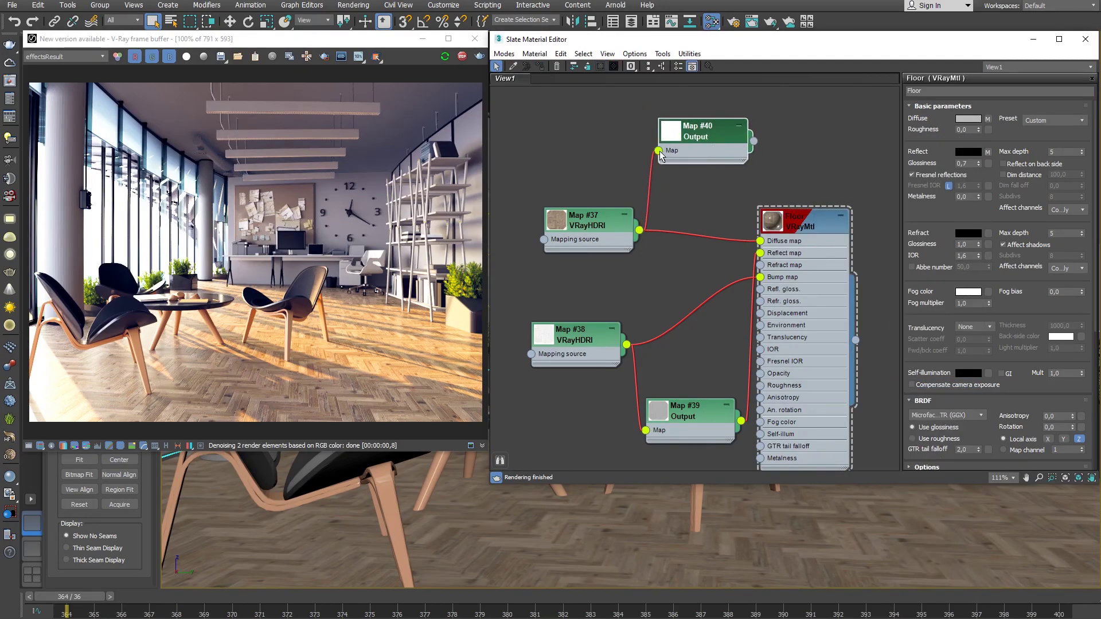
drag(753, 141, 760, 241)
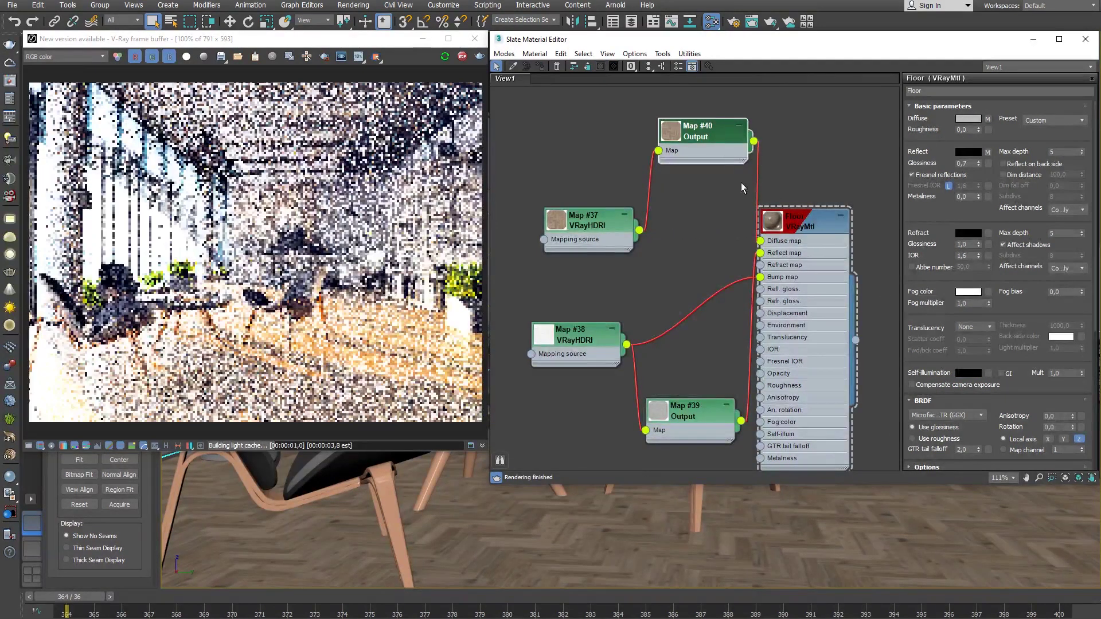
Enable the color map on the diffuse Output node and add a curve point near the dark end
double_click(715, 136)
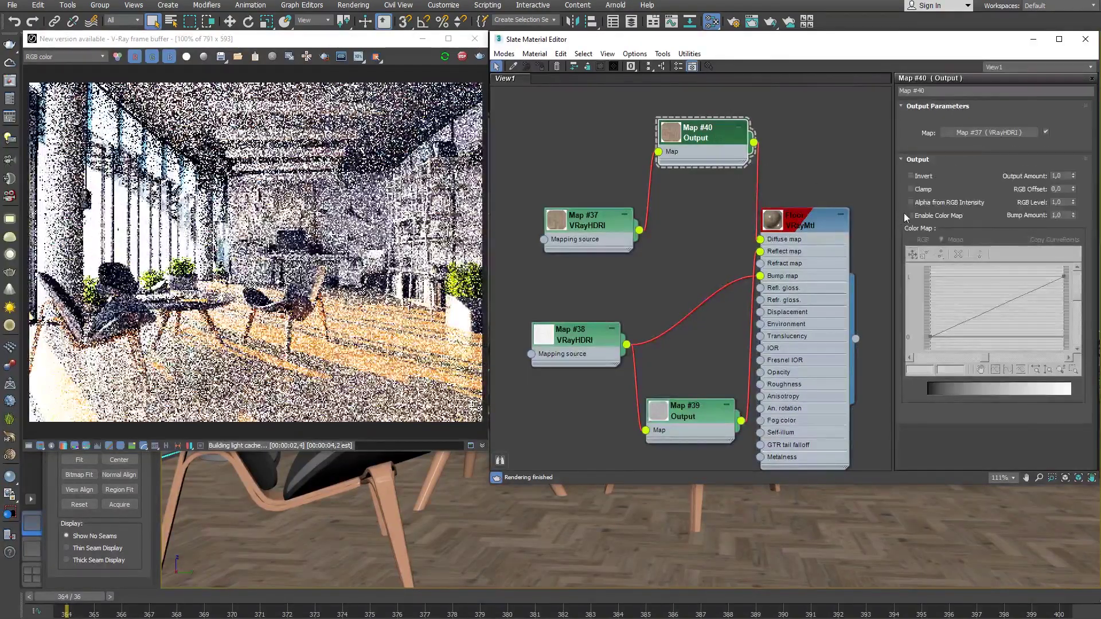
click(910, 215)
click(940, 253)
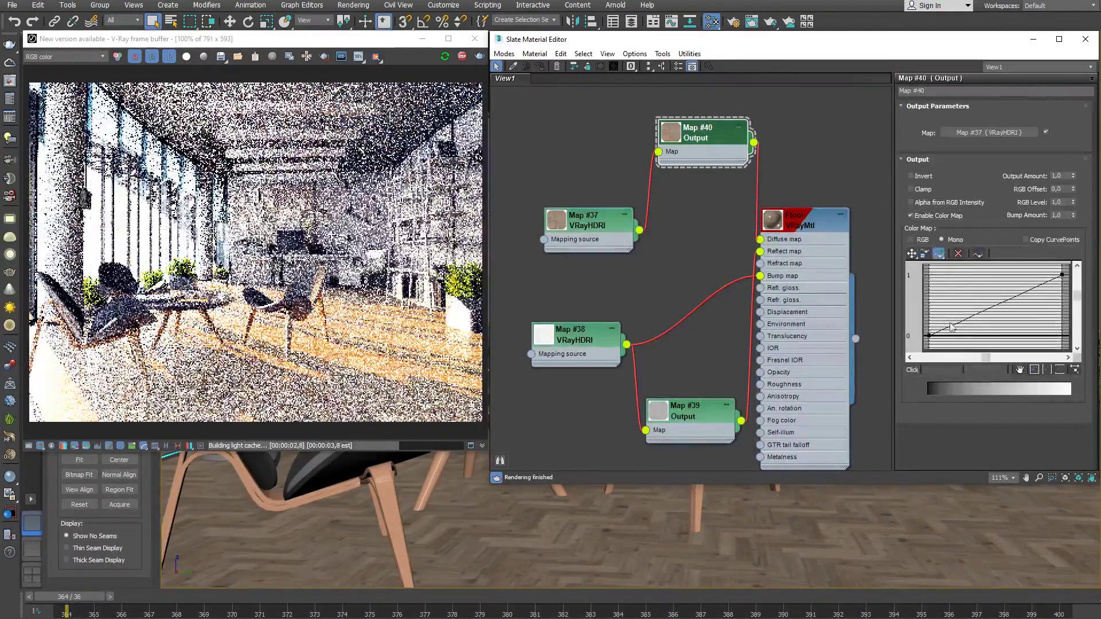
click(947, 327)
click(924, 253)
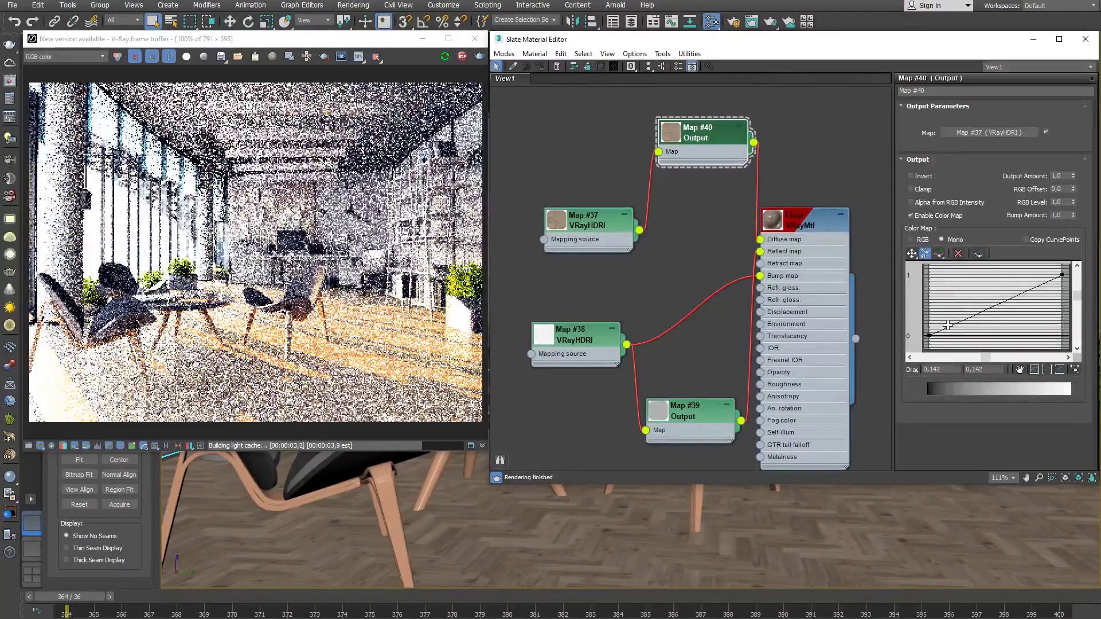
Position the new color map curve point at 0,08 horizontally and 0,04 vertically
drag(948, 326, 919, 370)
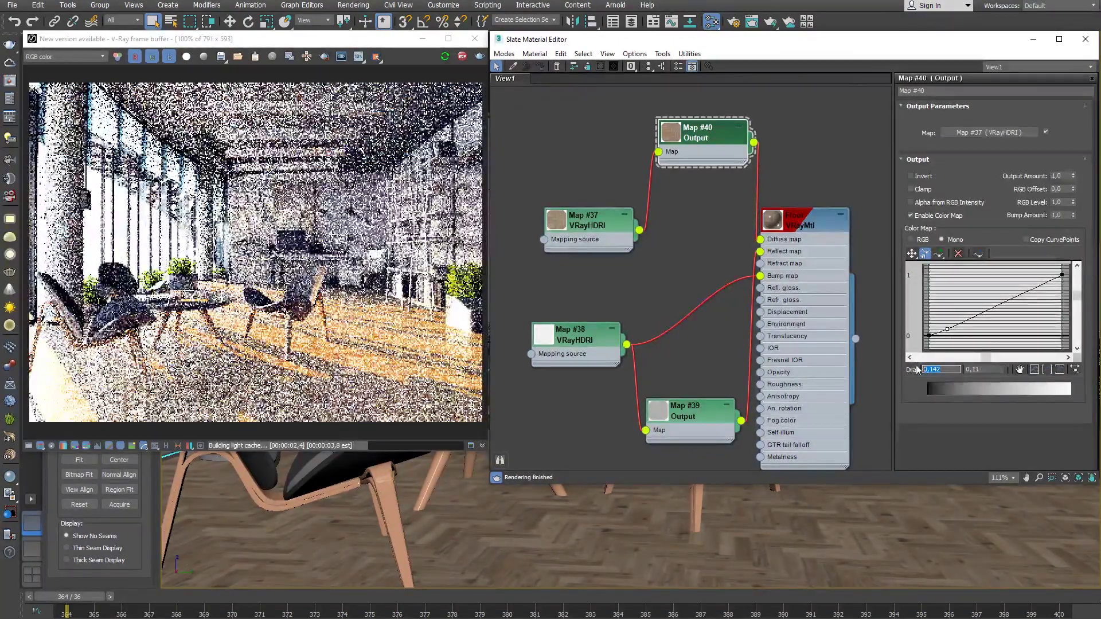
text(0)
key(Return)
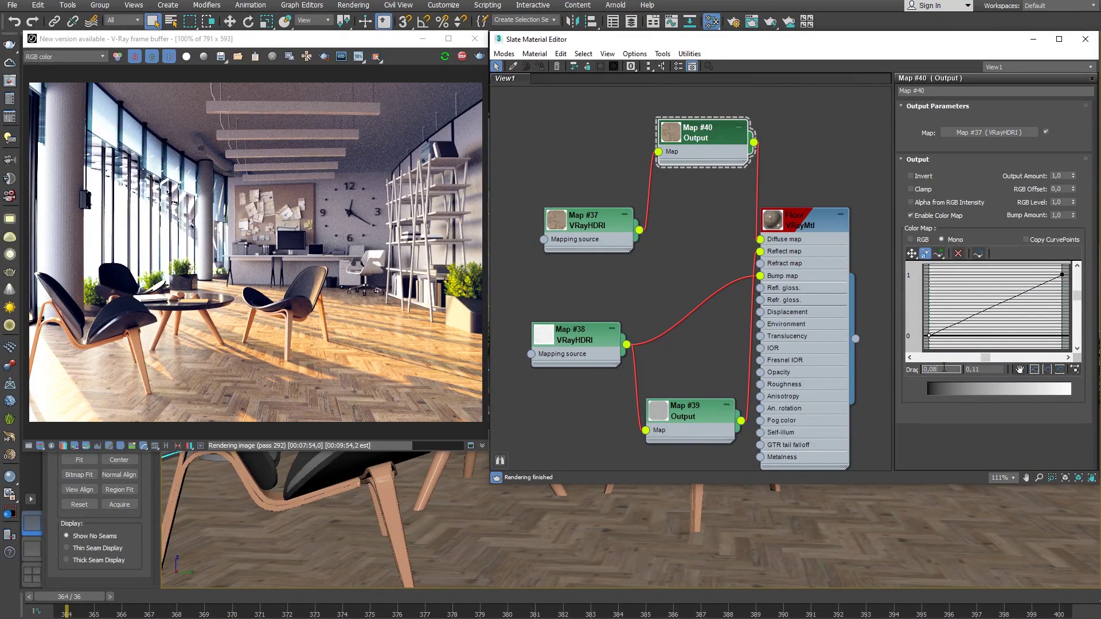
double_click(984, 370)
text(0,04)
key(Return)
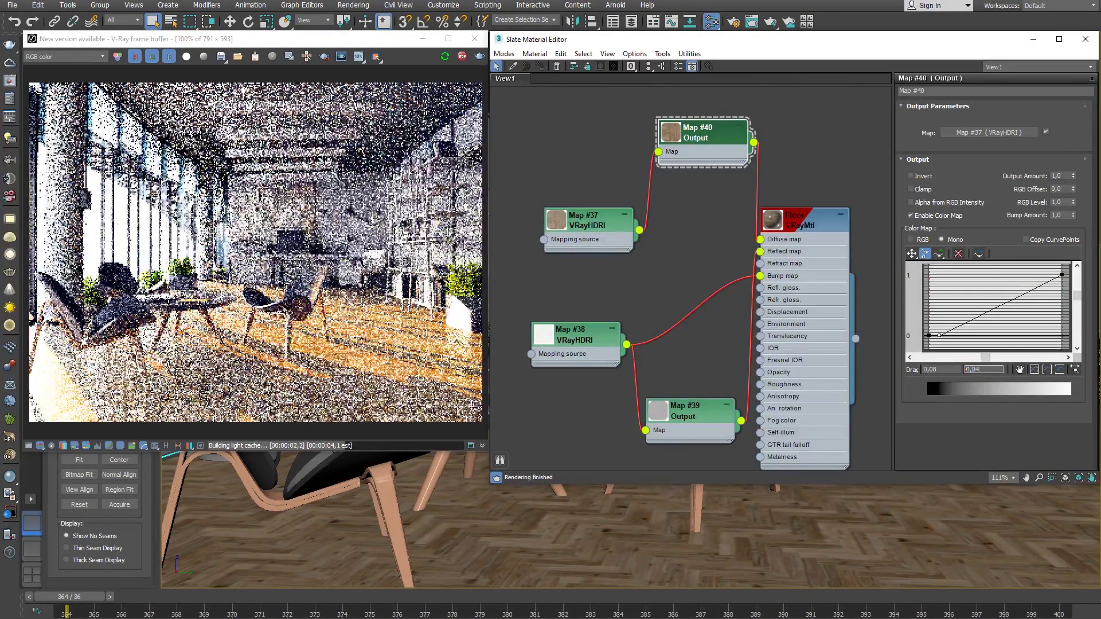